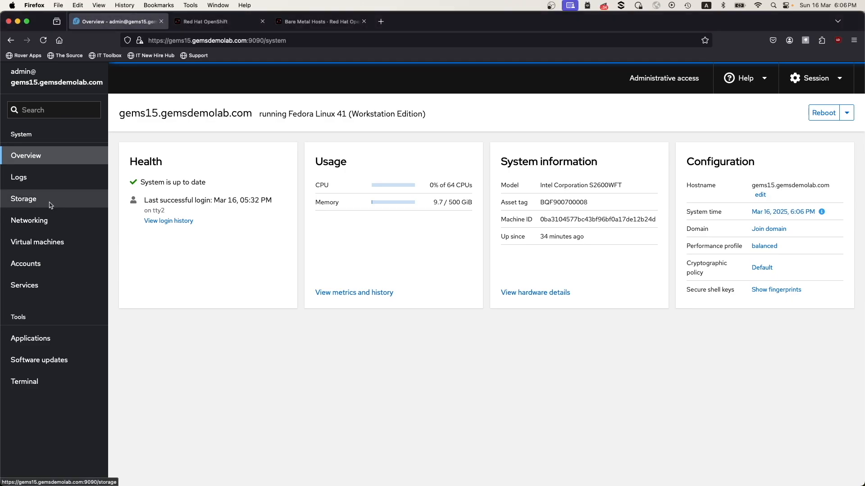
# Review the host's storage devices and its network interfaces and bridges.
pyautogui.click(46, 207)
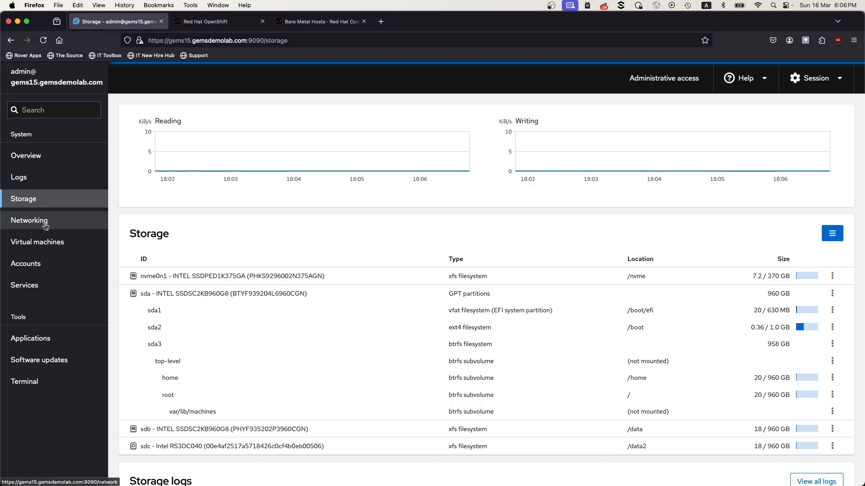
pyautogui.click(45, 222)
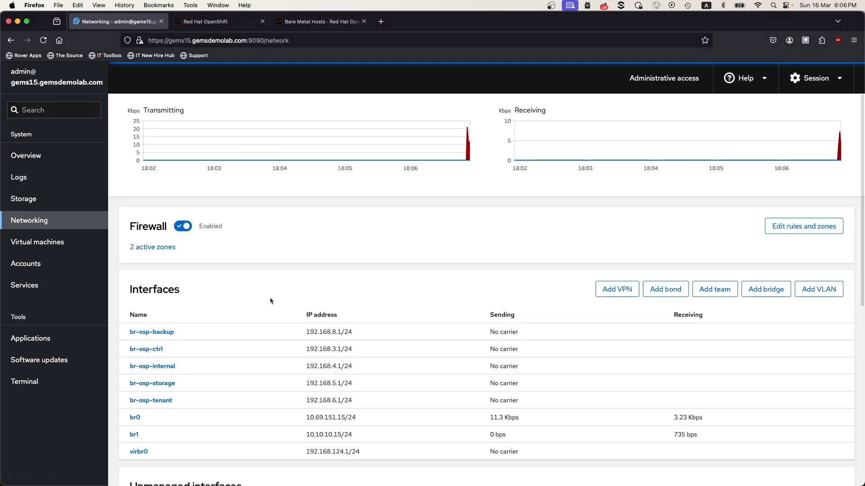
pyautogui.scroll(-5, 271, 300)
pyautogui.scroll(-3, 271, 301)
pyautogui.scroll(5, 271, 300)
pyautogui.scroll(4, 270, 297)
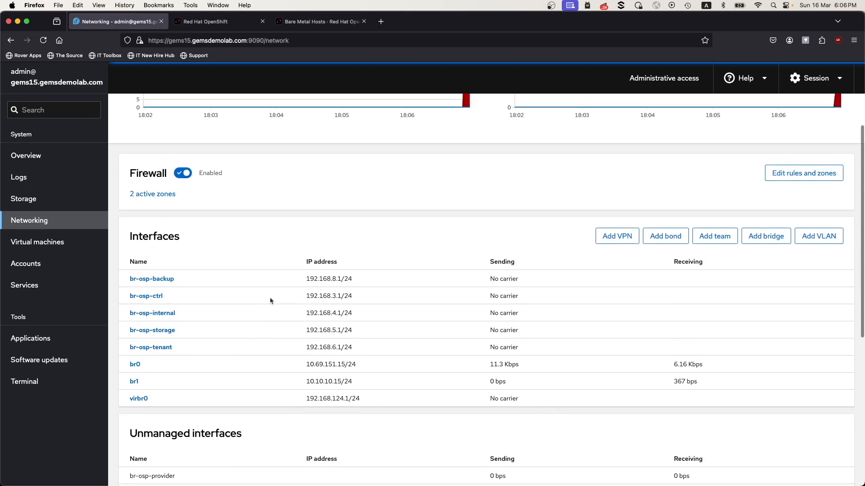
# Examine the configuration of the master-0.ocpcluster4 virtual machine, including its resources, disk and network interfaces.
pyautogui.click(79, 244)
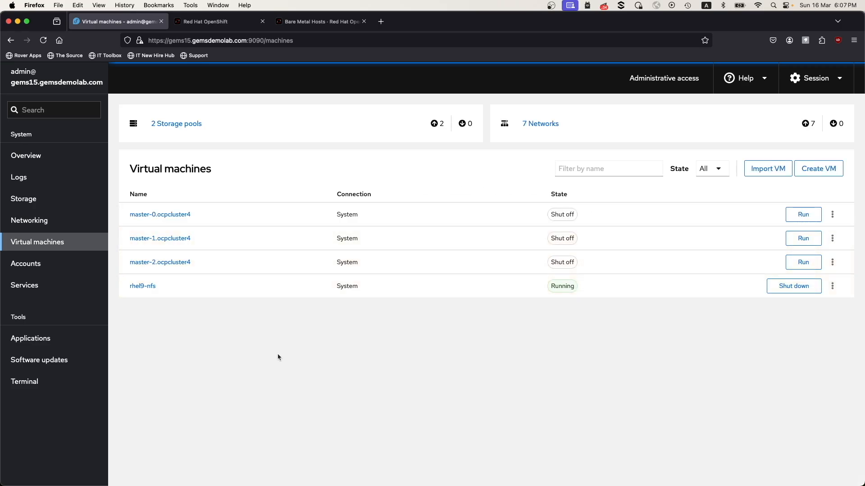
pyautogui.click(177, 216)
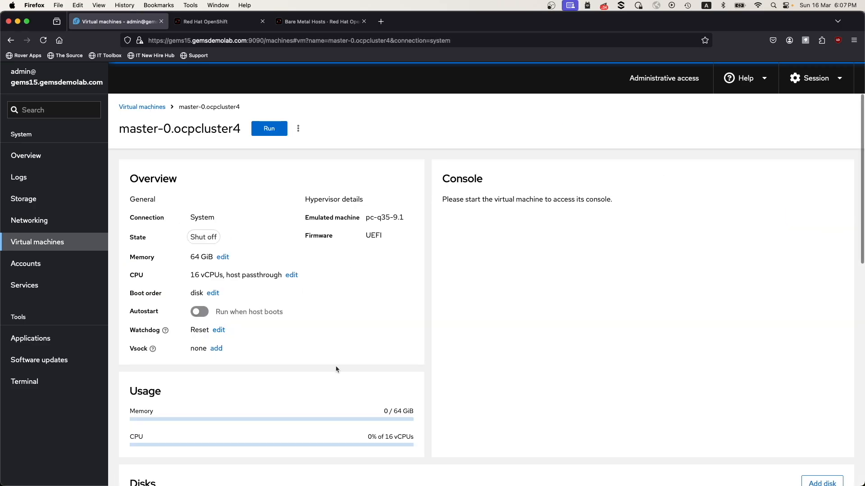
pyautogui.scroll(-5, 336, 369)
pyautogui.scroll(-2, 336, 369)
pyautogui.scroll(-4, 335, 366)
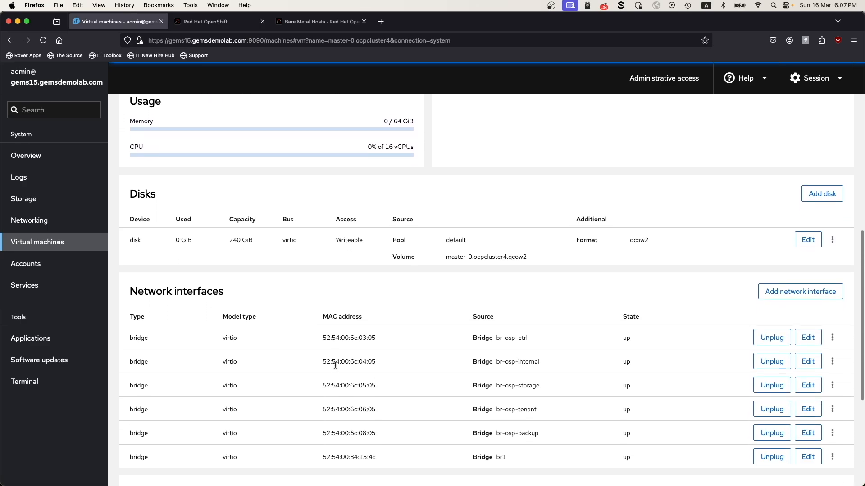
pyautogui.scroll(-3, 336, 369)
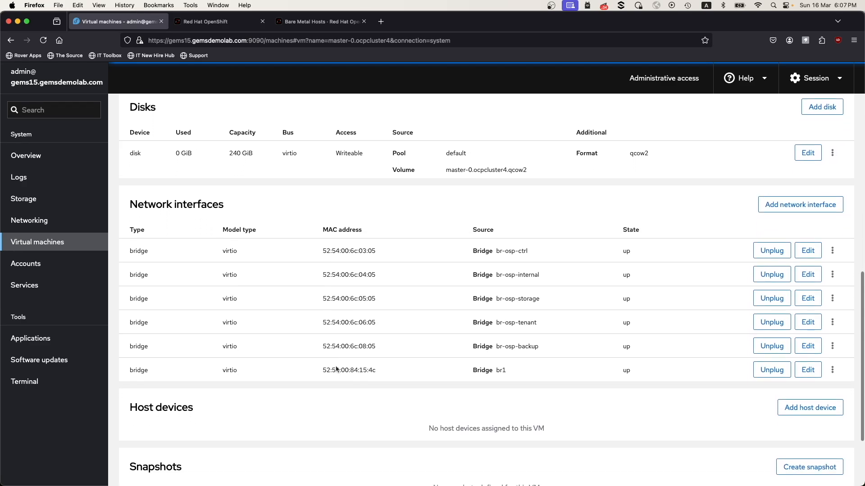
pyautogui.scroll(15, 336, 370)
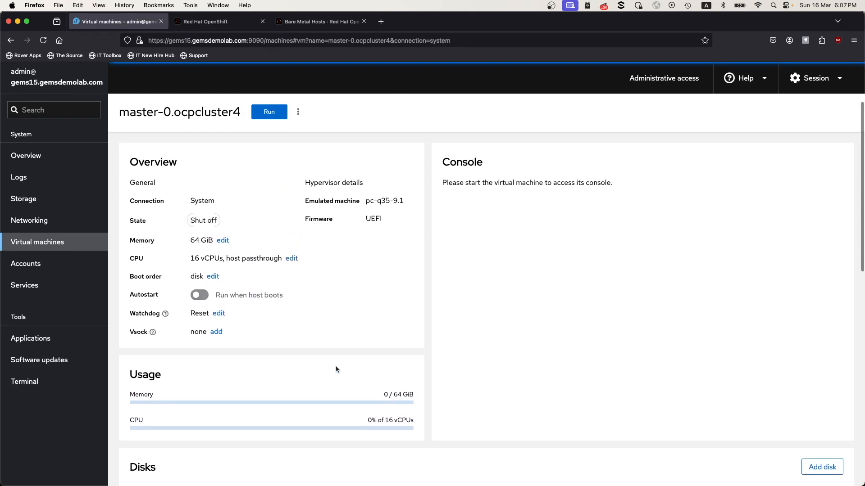
pyautogui.scroll(1, 336, 371)
# Examine the resources, disk and network interfaces of the master-1.ocpcluster4 virtual machine.
pyautogui.click(97, 242)
pyautogui.click(168, 239)
pyautogui.scroll(-3, 426, 375)
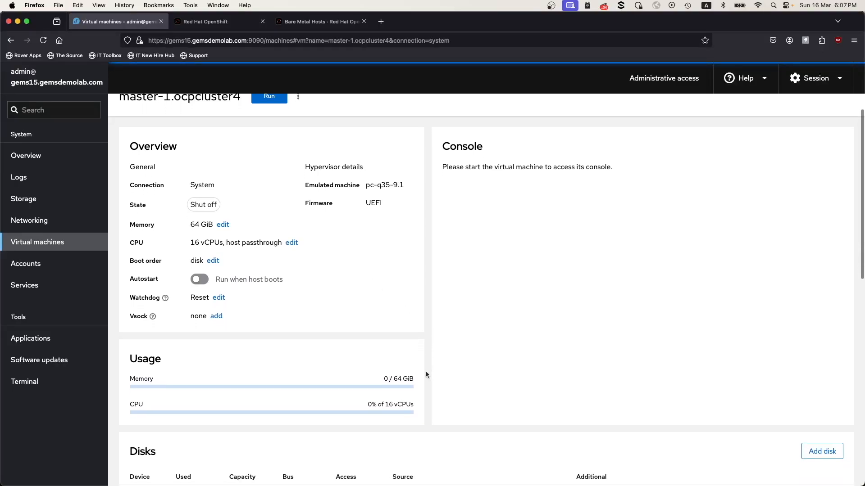
pyautogui.scroll(-7, 426, 374)
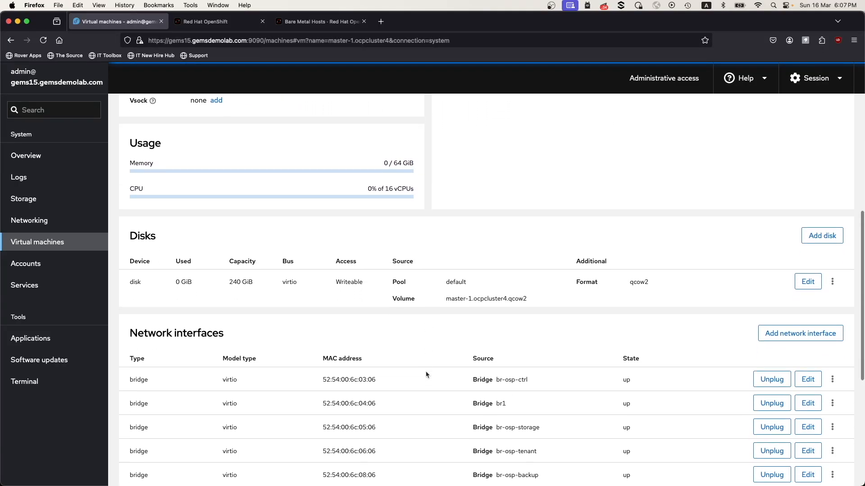
pyautogui.scroll(-3, 426, 375)
pyautogui.scroll(6, 426, 375)
pyautogui.scroll(7, 425, 372)
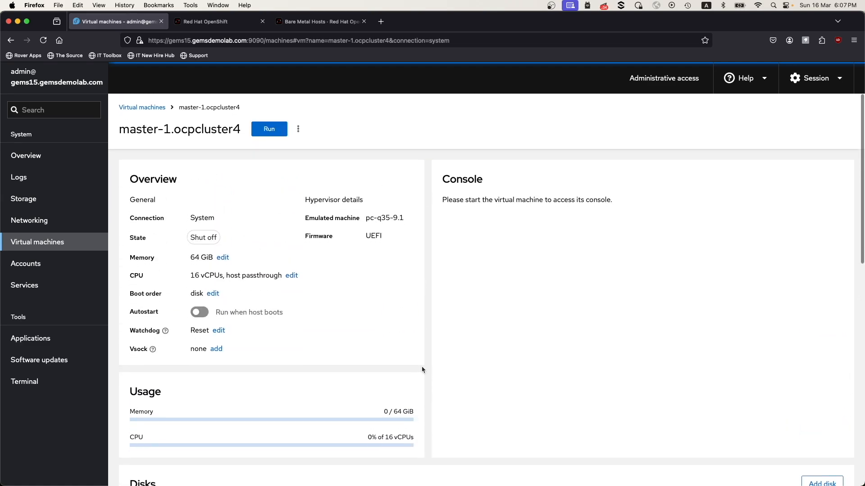
# Examine the resources, disk and network interfaces of the master-2.ocpcluster4 virtual machine and return to the virtual machine list.
pyautogui.click(82, 243)
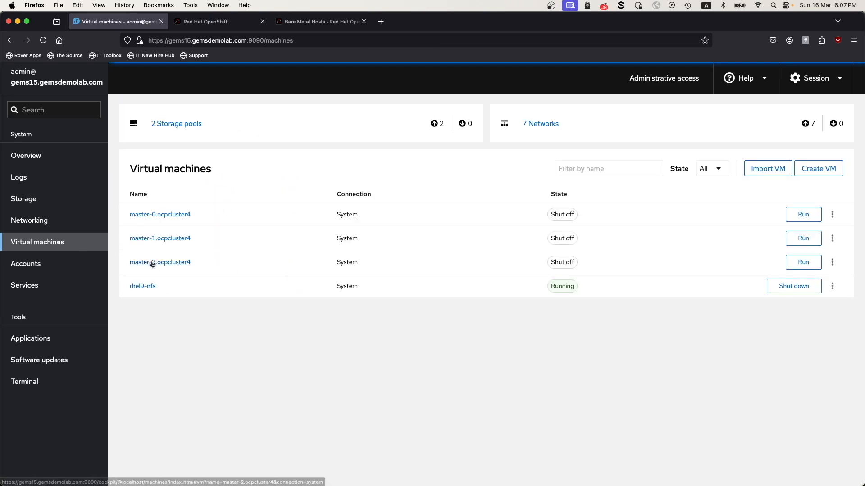
pyautogui.click(151, 261)
pyautogui.scroll(-7, 417, 424)
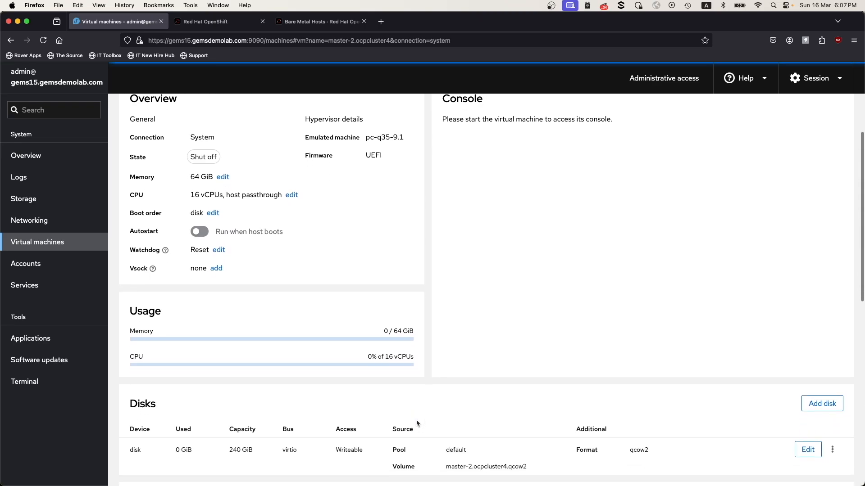
pyautogui.scroll(-3, 417, 423)
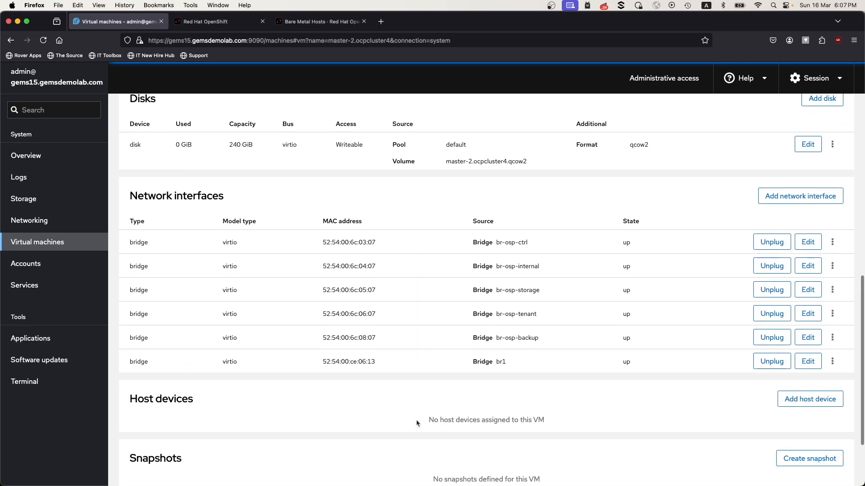
pyautogui.scroll(6, 417, 423)
pyautogui.scroll(4, 416, 423)
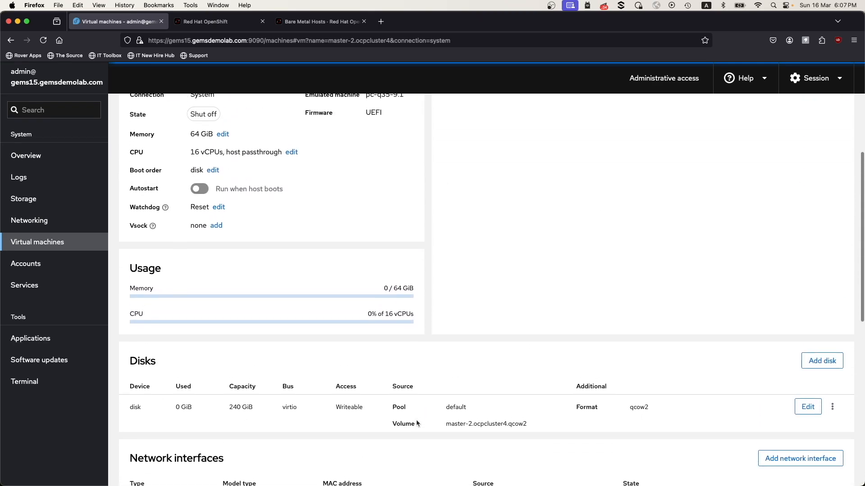
pyautogui.click(34, 244)
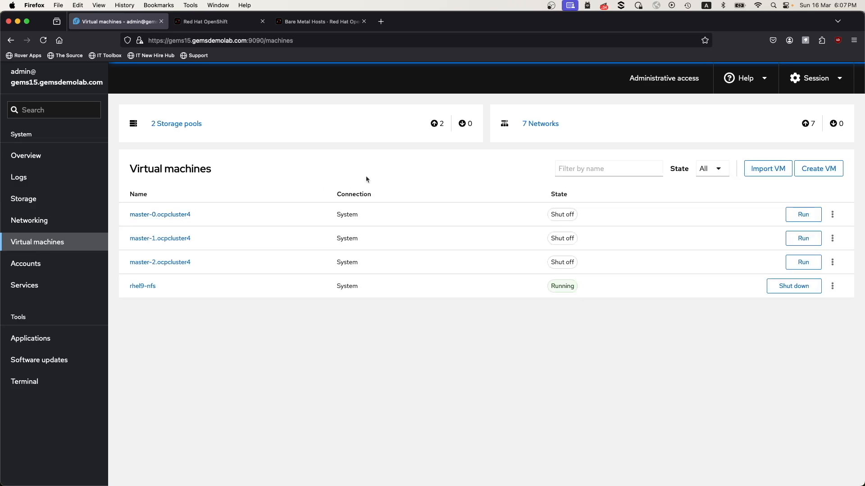
# Switch to the Red Hat OpenShift console and check its cluster list and bare metal hosts.
pyautogui.click(215, 30)
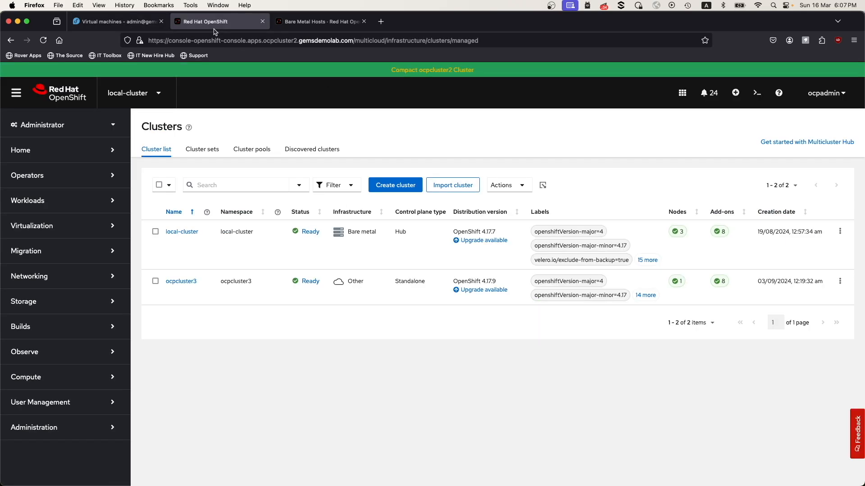
pyautogui.click(322, 22)
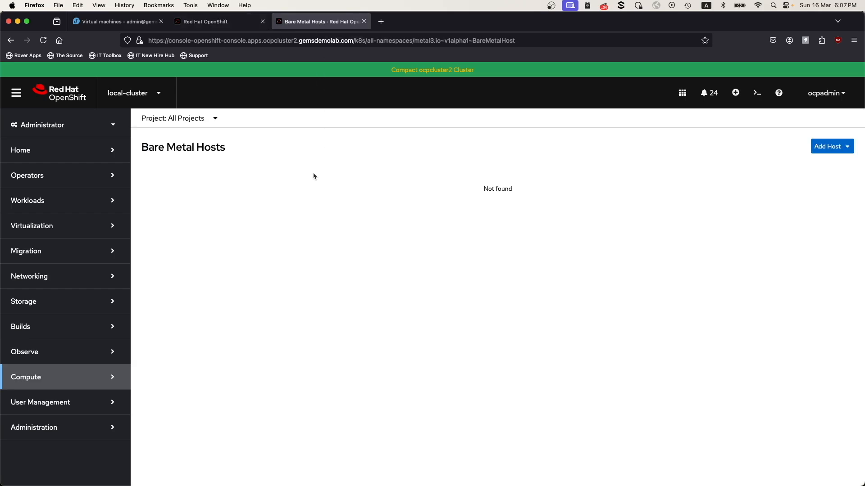
pyautogui.click(233, 26)
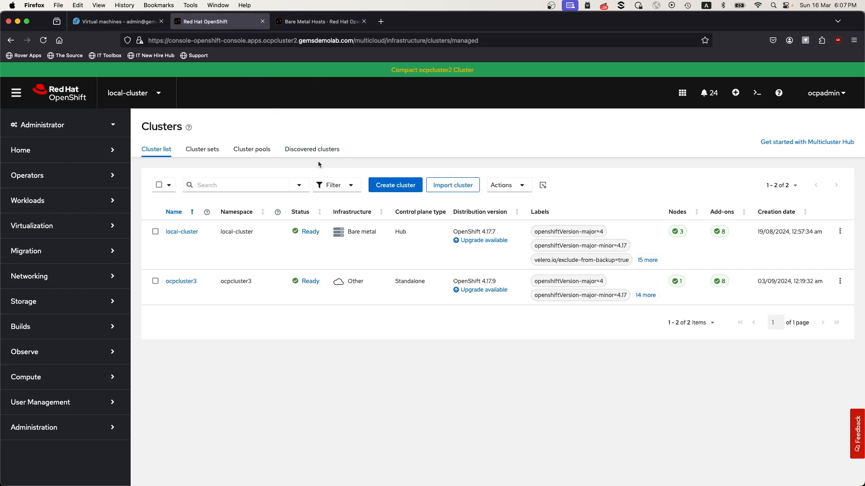
# Start creating a cluster on the host inventory infrastructure with a standalone control plane and host discovery.
pyautogui.click(395, 189)
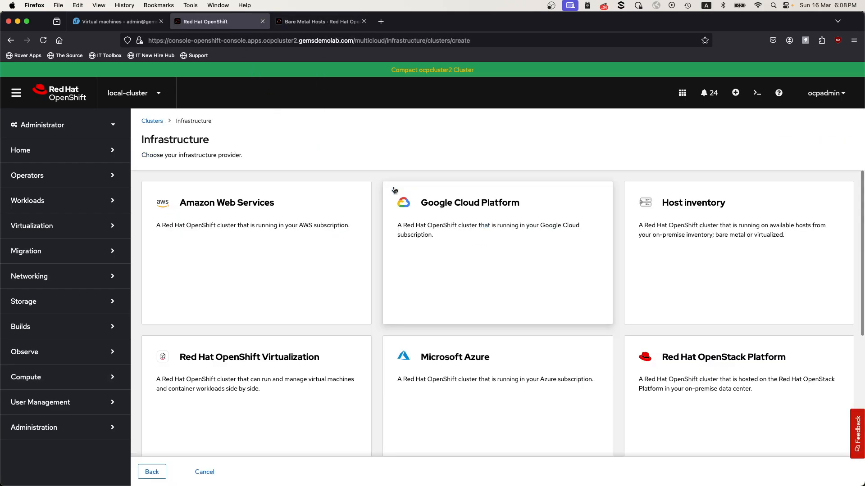
pyautogui.click(656, 253)
pyautogui.click(556, 264)
pyautogui.click(508, 268)
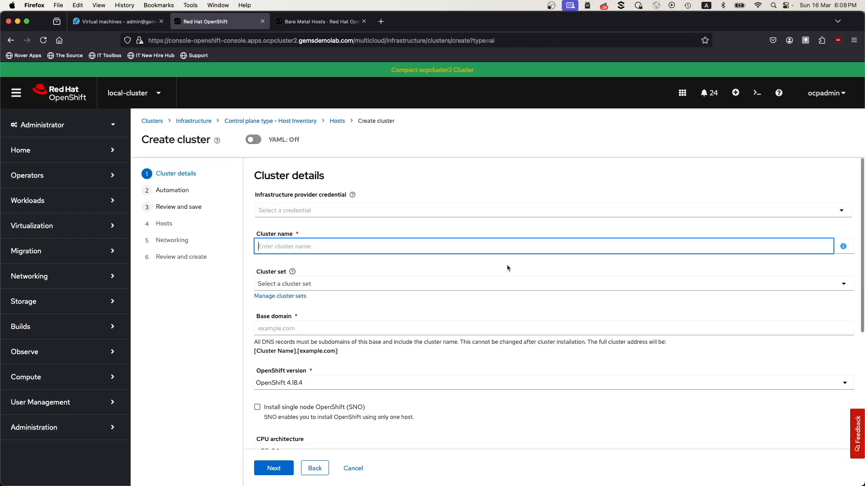
# Enter ocpcluster4 as the cluster name, choose the default cluster set, and set the base domain to gemsdemolab.com.
pyautogui.write('ocpcluster4')
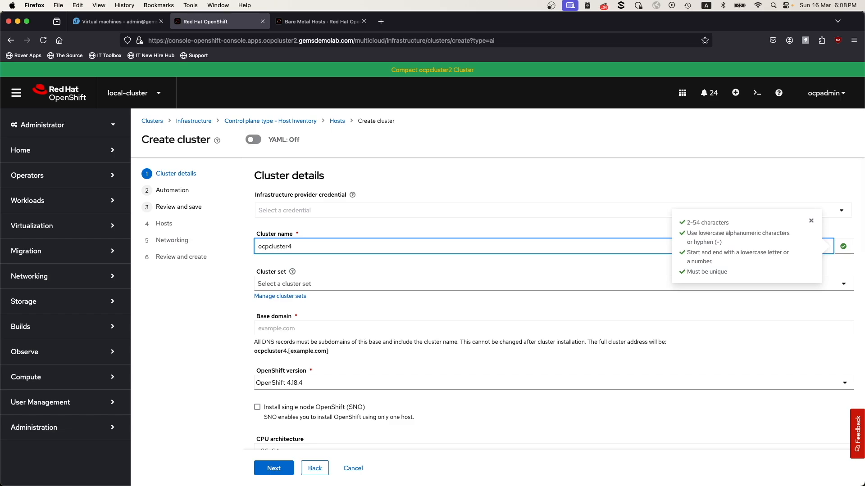
pyautogui.click(315, 284)
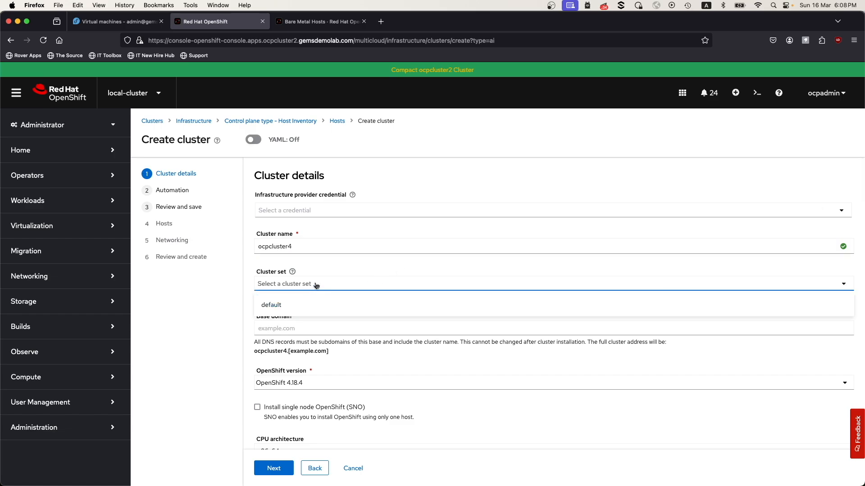
pyautogui.click(299, 303)
pyautogui.click(297, 326)
pyautogui.write('g')
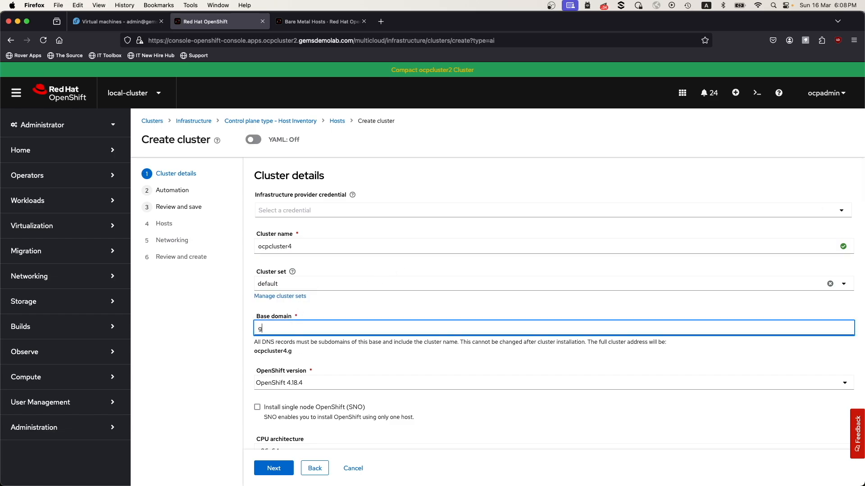
pyautogui.write('emsdemol')
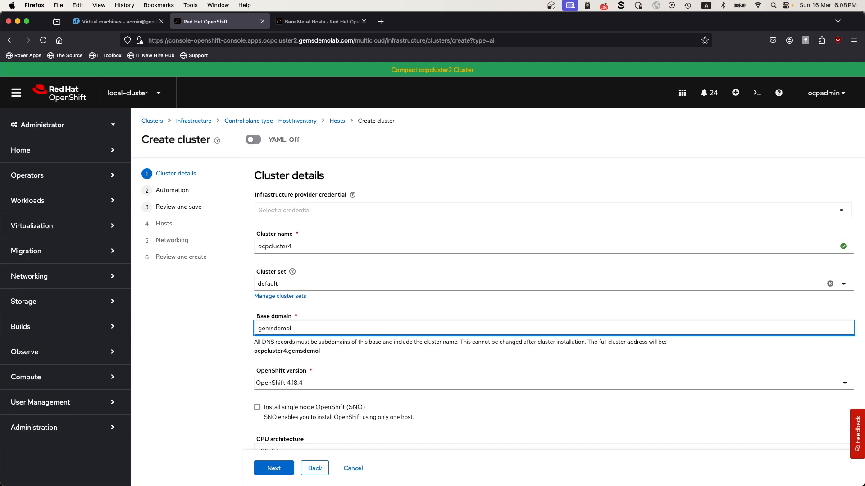
pyautogui.write('ab.com')
# Choose OpenShift 4.16.37 as the version, fill in the pull secret, and continue to the automation settings.
pyautogui.scroll(-3, 299, 390)
pyautogui.click(304, 243)
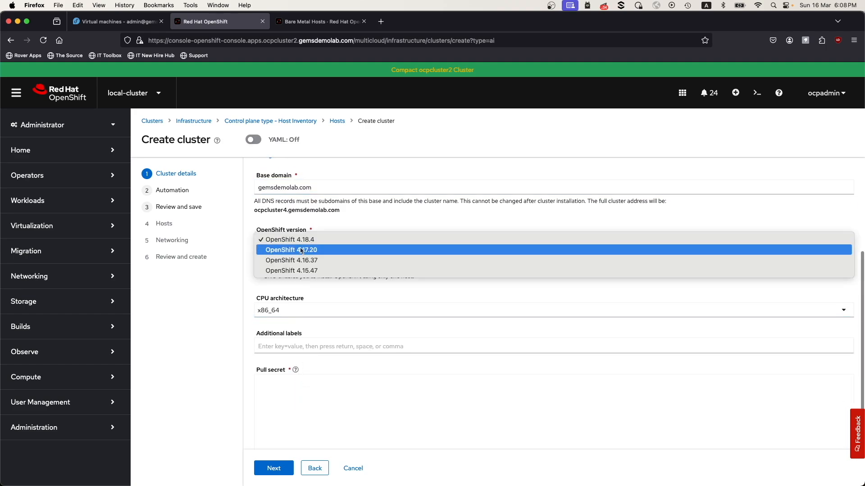
pyautogui.click(297, 263)
pyautogui.click(279, 397)
pyautogui.click(282, 469)
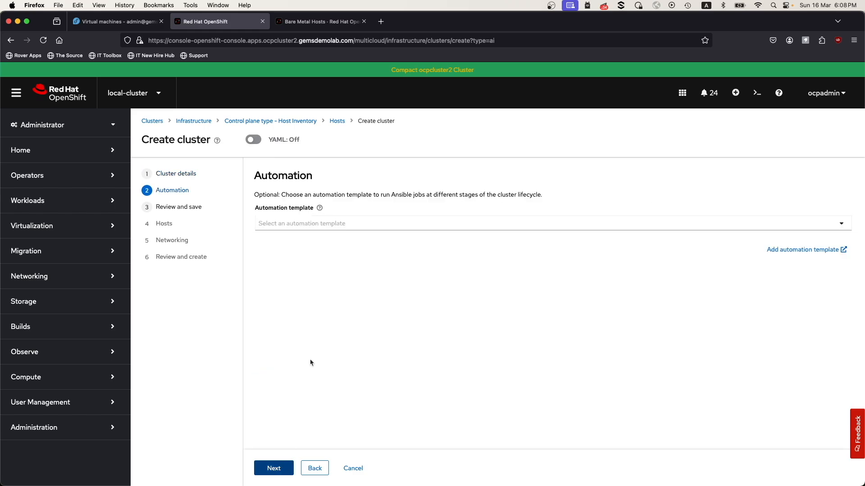
# Leave the automation template unset and save the cluster draft to continue to the cluster hosts.
pyautogui.click(276, 469)
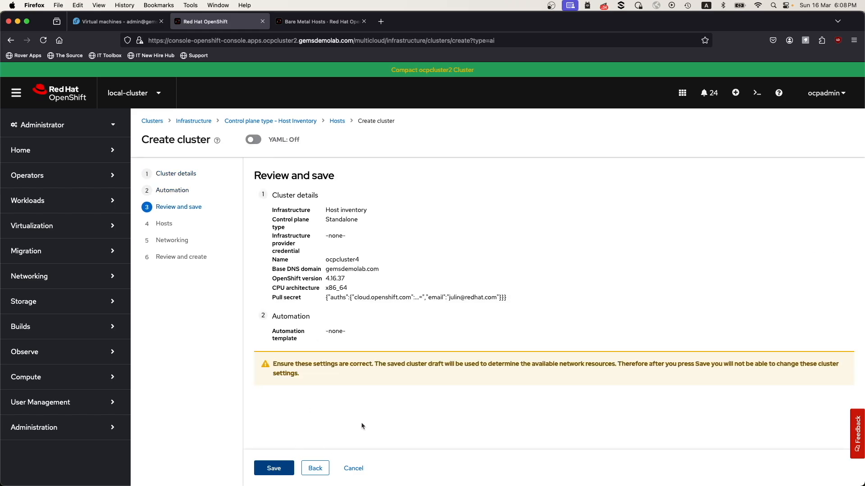
pyautogui.click(274, 468)
pyautogui.scroll(-3, 358, 413)
pyautogui.scroll(3, 358, 414)
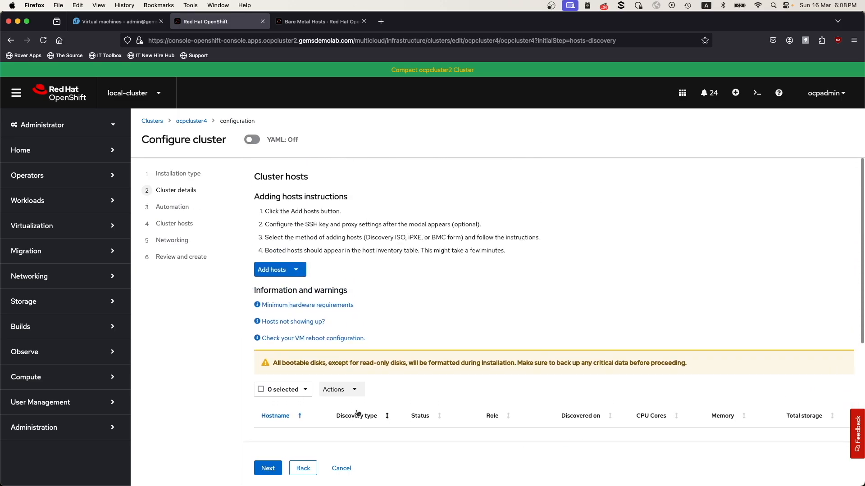
# Add a host with the BMC form, setting both its name and hostname to master-0.ocpcluster4.gemsdemolab.com.
pyautogui.click(293, 273)
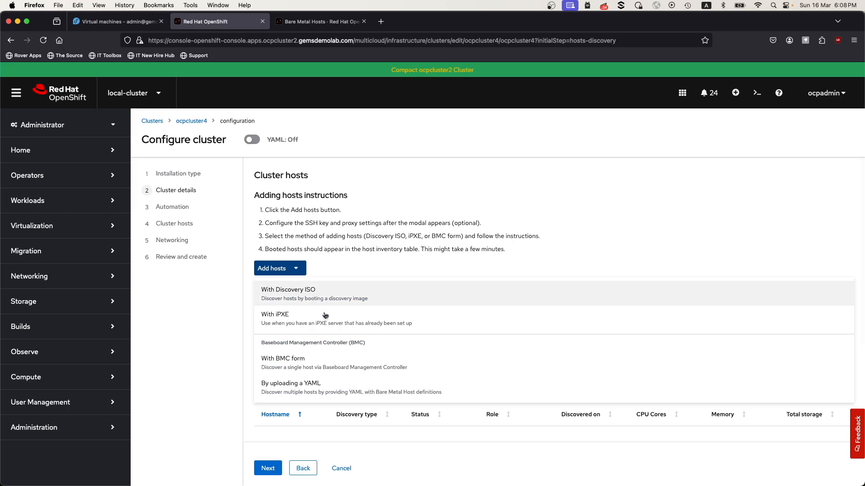
pyautogui.click(319, 361)
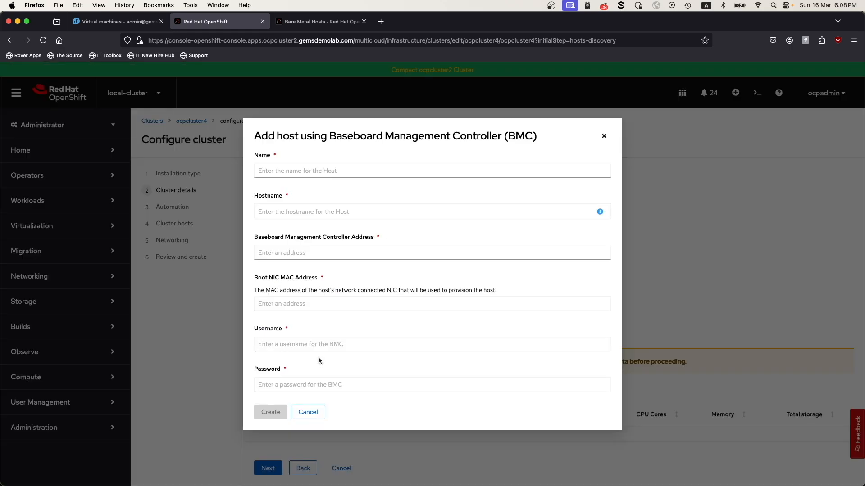
pyautogui.click(280, 173)
pyautogui.write('master-0.ocpcluster4')
pyautogui.write('.gems')
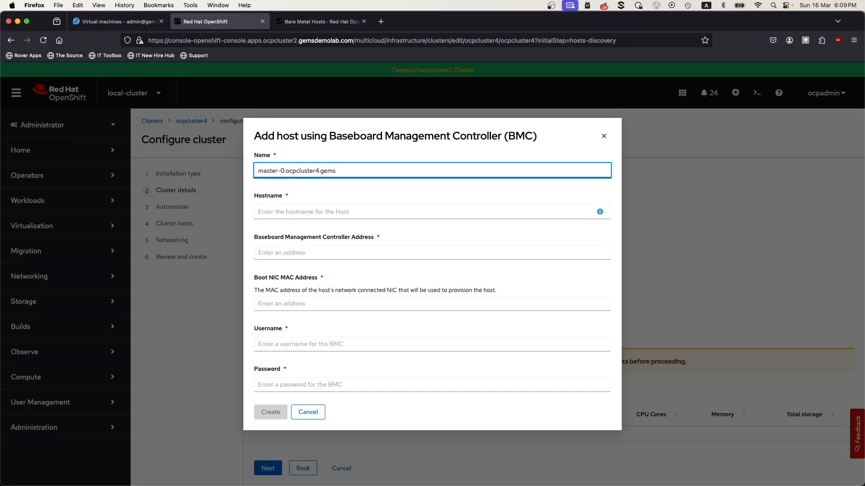
pyautogui.write('demolab.com')
pyautogui.press('super+a')
pyautogui.press('super+c')
pyautogui.click(289, 208)
pyautogui.press('super+v')
# Enter redfish-virtualmedia://10.69.151.15:8000 as the start of the host's Baseboard Management Controller address.
pyautogui.click(282, 255)
pyautogui.write('redfish-virtualmedia://')
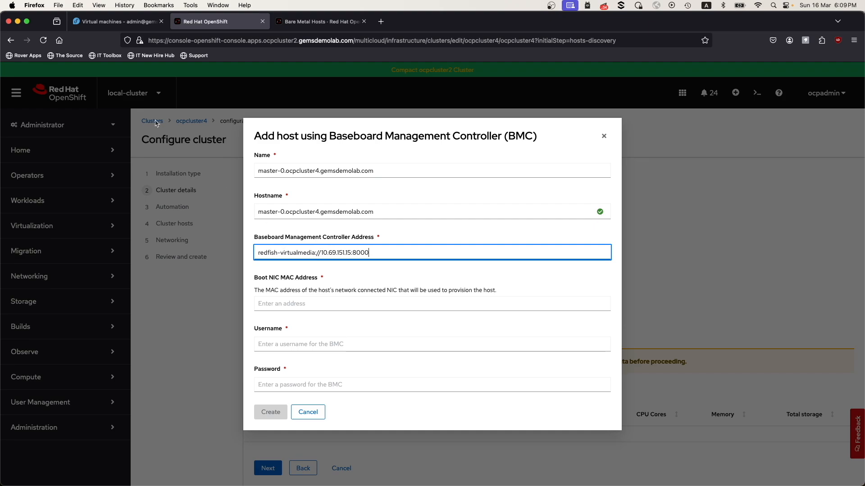
pyautogui.press('super+Tab')
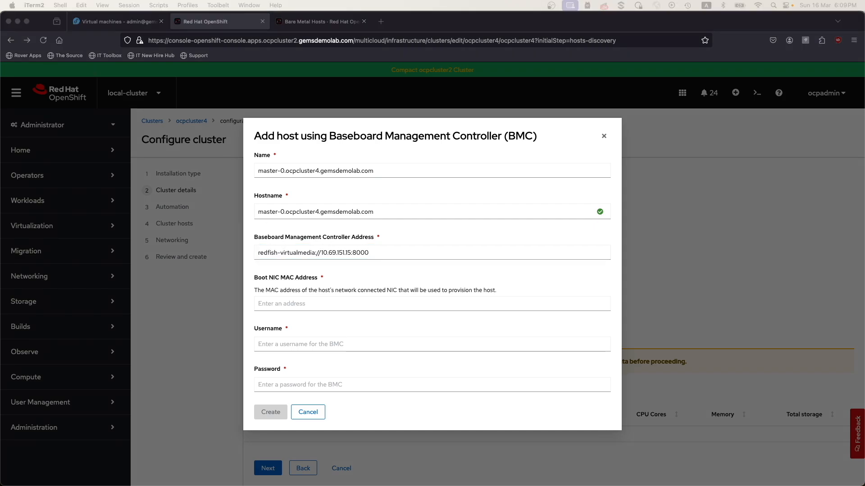
pyautogui.hotkey('ctrl', 'r')
pyautogui.write('curl')
pyautogui.press('Return')
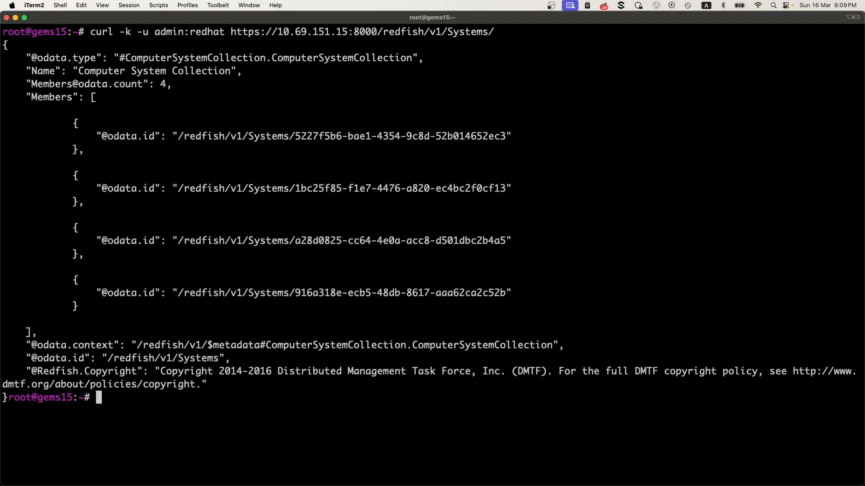
# Look up the UUID of the master-0.ocpcluster4 virtual machine by running virsh dumpxml master-0.ocpcluster4 | grep uuid.
pyautogui.hotkey('ctrl', 'r')
pyautogui.write('grep')
pyautogui.press('Left')
pyautogui.press('Left')
pyautogui.press('Left')
pyautogui.press('Left')
pyautogui.press('Left')
pyautogui.press('Left')
pyautogui.press('Left')
pyautogui.press('Left')
pyautogui.press('Left')
pyautogui.press('Left')
pyautogui.press('Left')
pyautogui.press('Left')
pyautogui.press('Left')
pyautogui.press('Left')
pyautogui.press('Left')
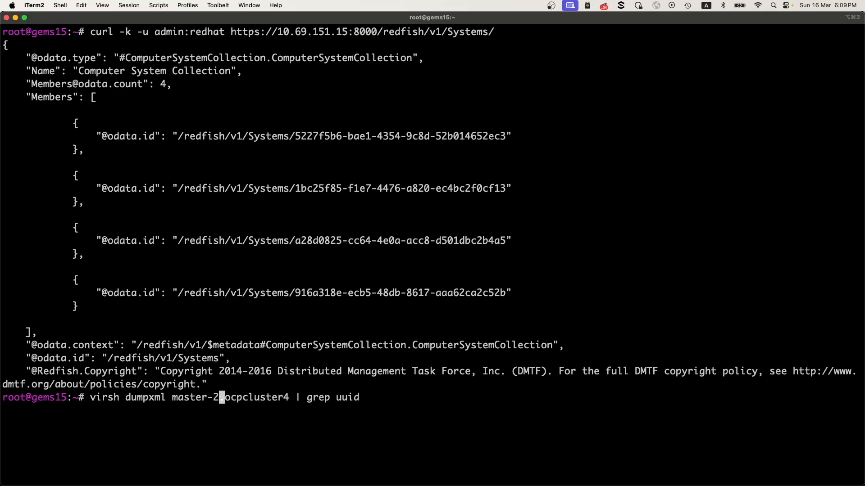
pyautogui.press('BackSpace')
pyautogui.write('0')
pyautogui.press('Return')
# Look up the UUID of master-1.ocpcluster4 with the same virsh dumpxml and grep uuid command.
pyautogui.press('Up')
pyautogui.press('Left')
pyautogui.press('Left')
pyautogui.press('Left')
pyautogui.press('Left')
pyautogui.press('Left')
pyautogui.press('Left')
pyautogui.press('Left')
pyautogui.press('Left')
pyautogui.press('Left')
pyautogui.press('Left')
pyautogui.press('Left')
pyautogui.press('Left')
pyautogui.press('Left')
pyautogui.press('Left')
pyautogui.press('Left')
pyautogui.press('Left')
pyautogui.press('Left')
pyautogui.press('Left')
pyautogui.press('Left')
pyautogui.press('Left')
pyautogui.press('BackSpace')
pyautogui.write('1')
pyautogui.press('Return')
# Try to look up the UUID of master-3.ocpcluster4 with the same virsh dumpxml command.
pyautogui.press('Up')
pyautogui.press('Left')
pyautogui.press('Left')
pyautogui.press('Left')
pyautogui.press('Left')
pyautogui.press('Left')
pyautogui.press('Left')
pyautogui.press('Left')
pyautogui.press('Left')
pyautogui.press('Left')
pyautogui.press('Left')
pyautogui.press('Left')
pyautogui.press('Left')
pyautogui.press('Left')
pyautogui.press('Left')
pyautogui.press('Left')
pyautogui.press('Left')
pyautogui.press('Left')
pyautogui.press('Left')
pyautogui.press('Left')
pyautogui.press('Left')
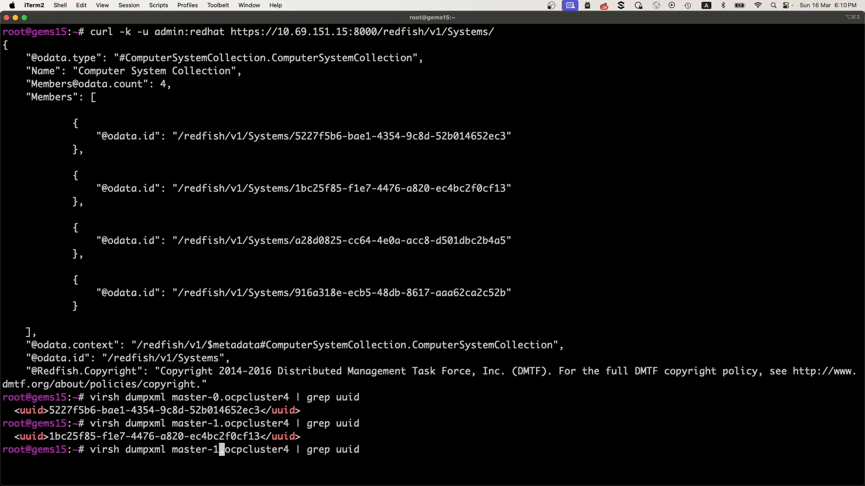
pyautogui.press('BackSpace')
pyautogui.write('3')
pyautogui.press('Return')
# Look up the UUID of master-2.ocpcluster4 by running virsh dumpxml master-2.ocpcluster4 | grep uuid.
pyautogui.press('Up')
pyautogui.press('Left')
pyautogui.press('Left')
pyautogui.press('Left')
pyautogui.press('Left')
pyautogui.press('Left')
pyautogui.press('Left')
pyautogui.press('Left')
pyautogui.press('Left')
pyautogui.press('Left')
pyautogui.press('Left')
pyautogui.press('Left')
pyautogui.press('Left')
pyautogui.press('Left')
pyautogui.press('Left')
pyautogui.press('Left')
pyautogui.press('Left')
pyautogui.press('Left')
pyautogui.press('Left')
pyautogui.press('Left')
pyautogui.press('Left')
pyautogui.press('BackSpace')
pyautogui.write('2')
pyautogui.press('Return')
pyautogui.press('Return')
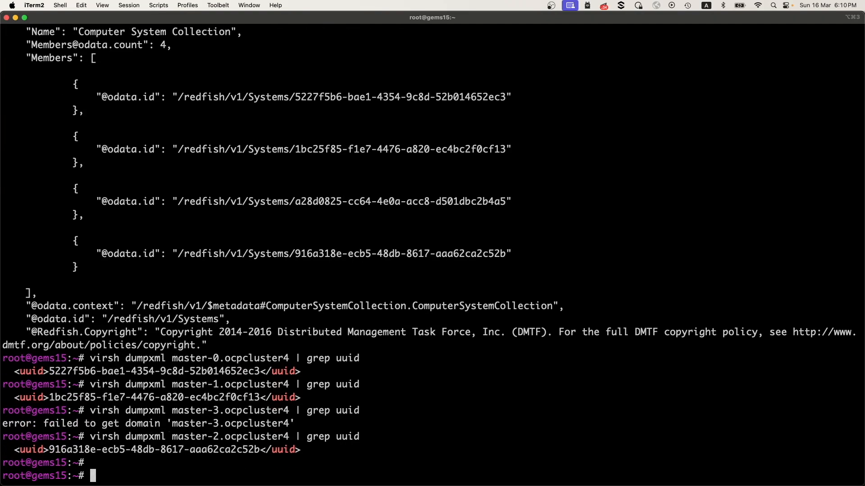
pyautogui.press('Return')
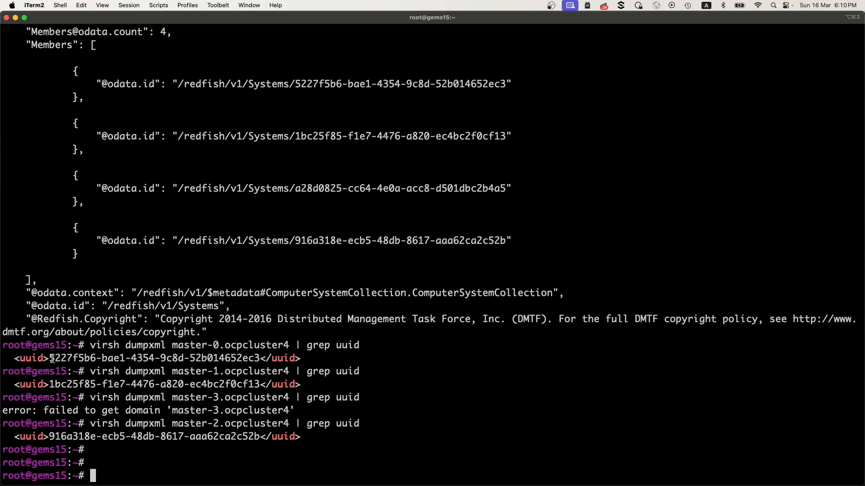
# Copy master-0's Redfish path redfish/v1/Systems/5227f5b6-bae1-4354-9c8d-52b014652ec3, switch back to Firefox and append it to the host's Baseboard Management Controller address.
pyautogui.moveTo(50, 359); pyautogui.dragTo(246, 359)
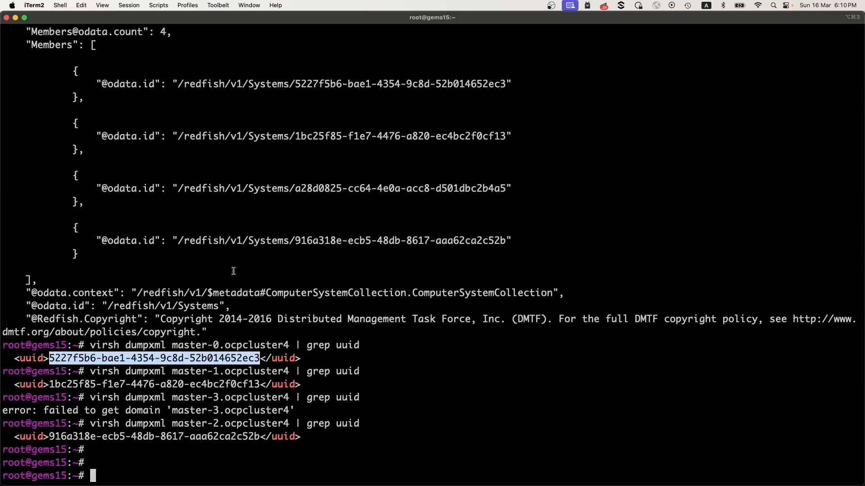
pyautogui.scroll(3, 250, 163)
pyautogui.moveTo(186, 124); pyautogui.dragTo(503, 122)
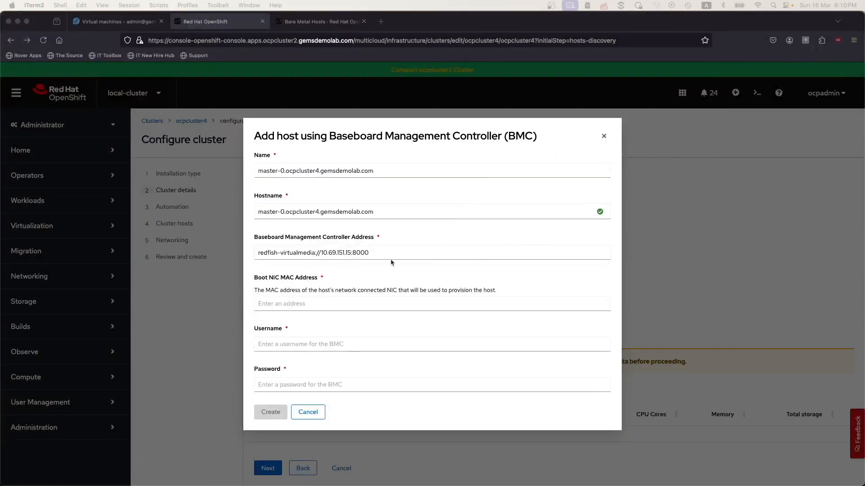
pyautogui.click(392, 260)
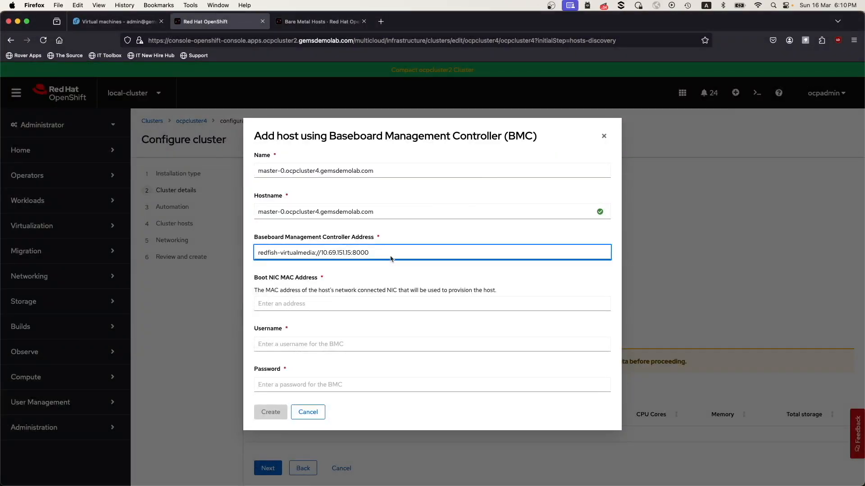
pyautogui.press('super+v')
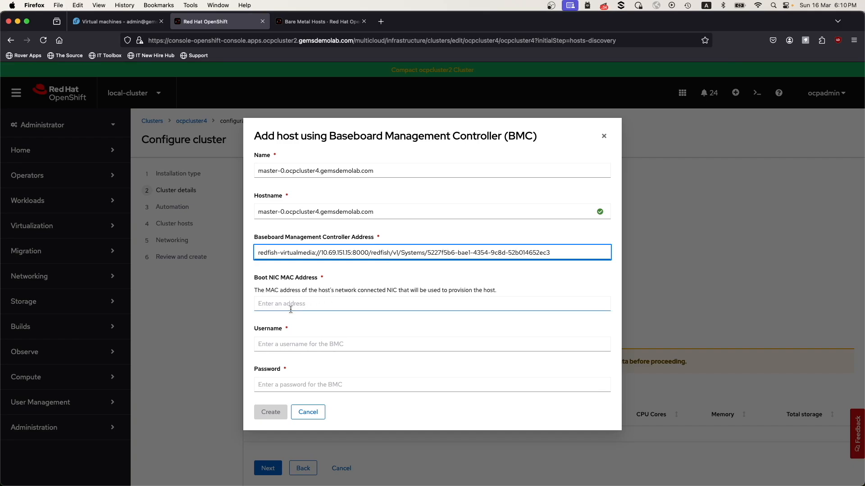
# Copy the br1 MAC address 52:54:00:84:15:4c from the master-0.ocpcluster4 virtual machine and set it as the host's Boot NIC MAC address.
pyautogui.click(115, 21)
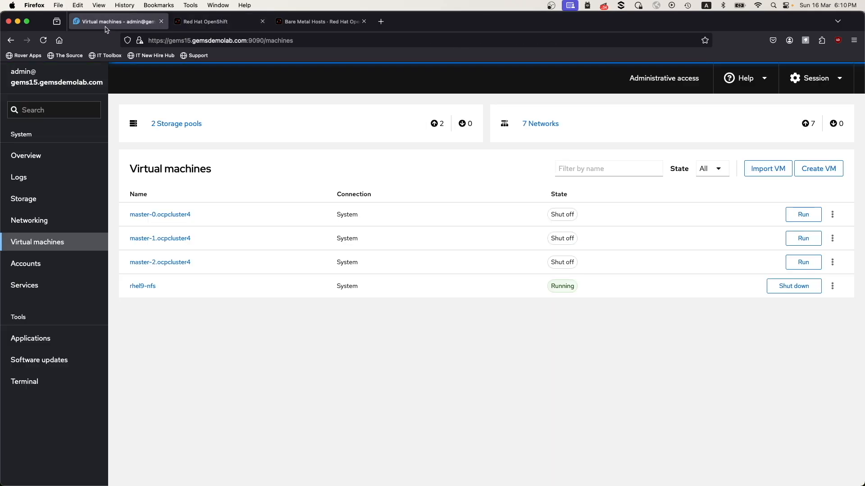
pyautogui.click(170, 215)
pyautogui.scroll(-5, 363, 371)
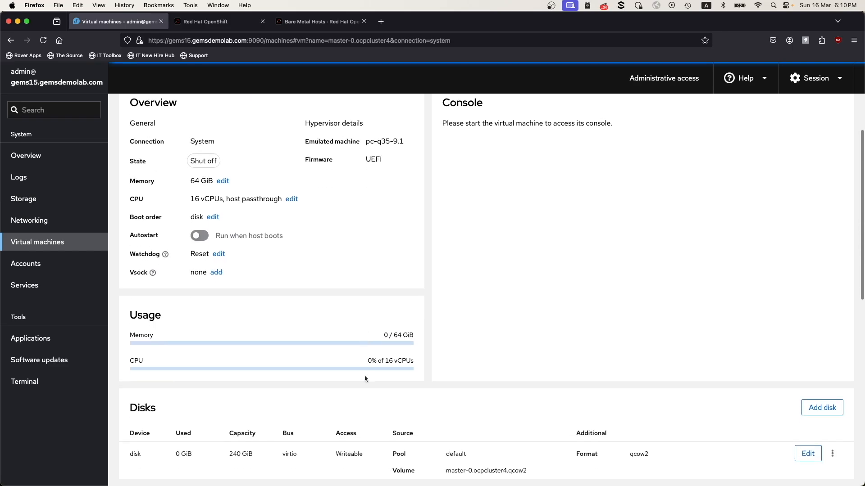
pyautogui.scroll(-3, 365, 379)
pyautogui.moveTo(325, 395); pyautogui.dragTo(380, 395)
pyautogui.press('super+c')
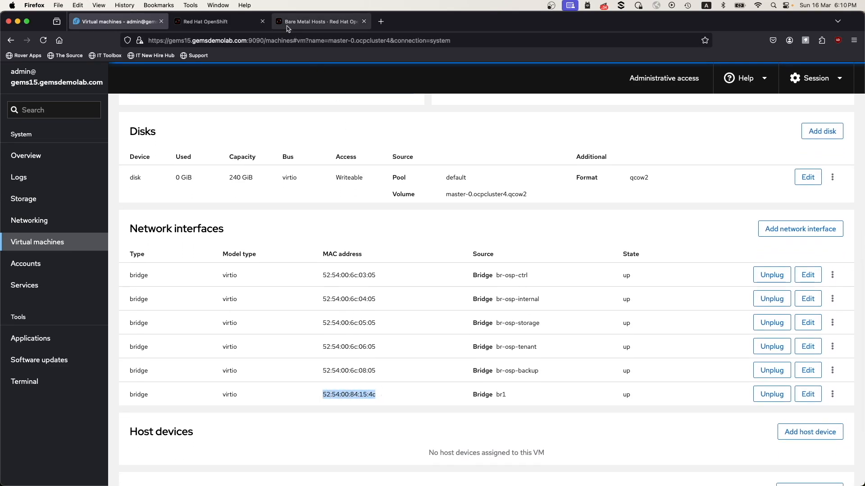
pyautogui.click(217, 21)
pyautogui.click(317, 303)
pyautogui.press('super+v')
# Enter the BMC username admin and the BMC password, and create the master-0 host.
pyautogui.click(299, 344)
pyautogui.write('admin')
pyautogui.press('Tab')
pyautogui.write('••••••')
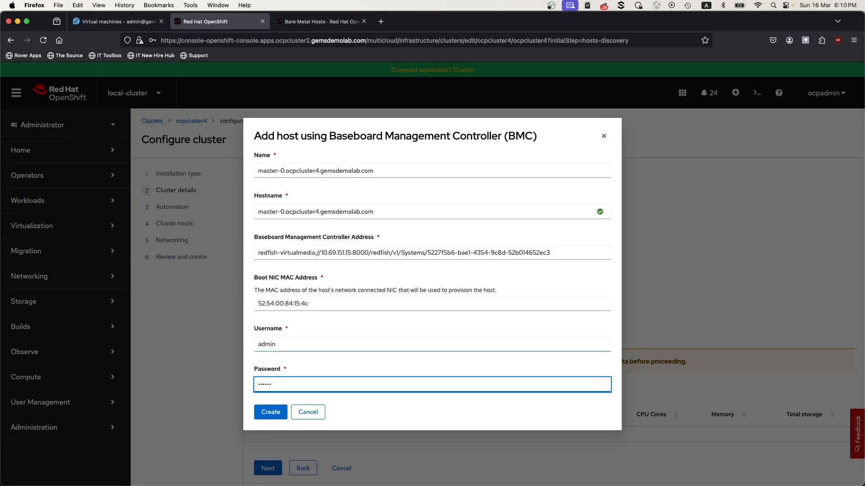
pyautogui.click(270, 413)
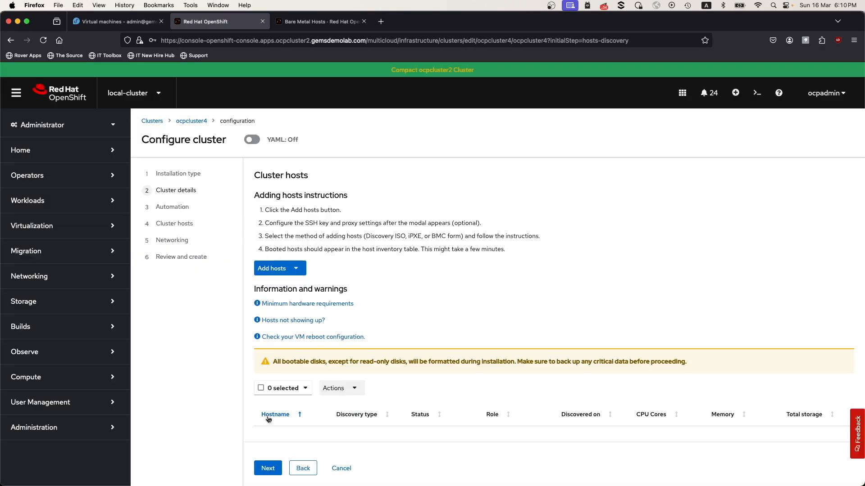
# Add another host with the BMC form, setting both its name and hostname to master-1.ocpcluster4.gemsdemolab.com.
pyautogui.click(293, 269)
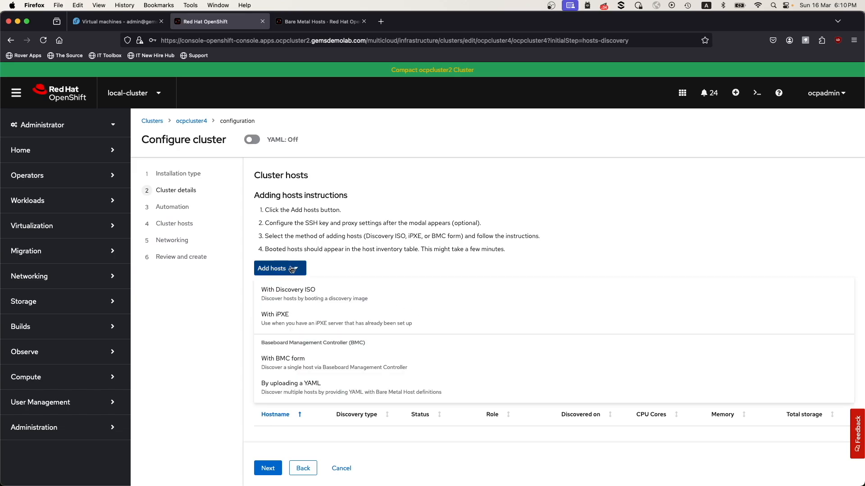
pyautogui.click(294, 355)
pyautogui.click(285, 170)
pyautogui.press('super+v')
pyautogui.write('gemsdemolab.com')
pyautogui.press('super+a')
pyautogui.press('super+c')
pyautogui.click(353, 212)
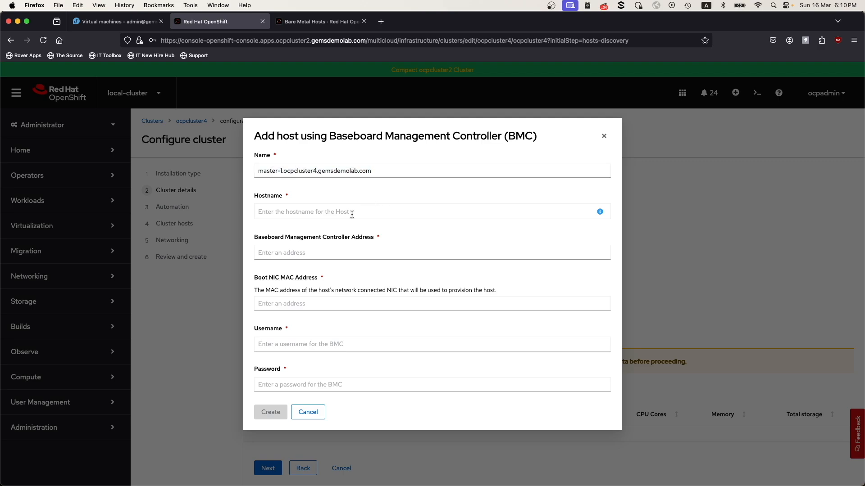
pyautogui.press('super+v')
# Set master-1's BMC address to redfish-virtualmedia://10.69.151.15:8000/redfish/v1/Systems/1bc25f85-f1e7-4476-a820-ec4bc2f0cf13, copying the path that matches its UUID from the iTerm2 output.
pyautogui.click(380, 249)
pyautogui.write('re')
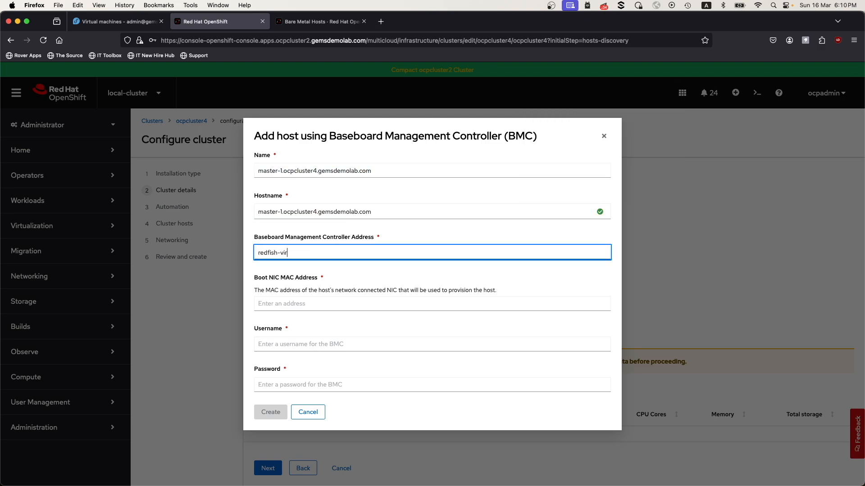
pyautogui.write('dfish-virtualmedia://10.69.1')
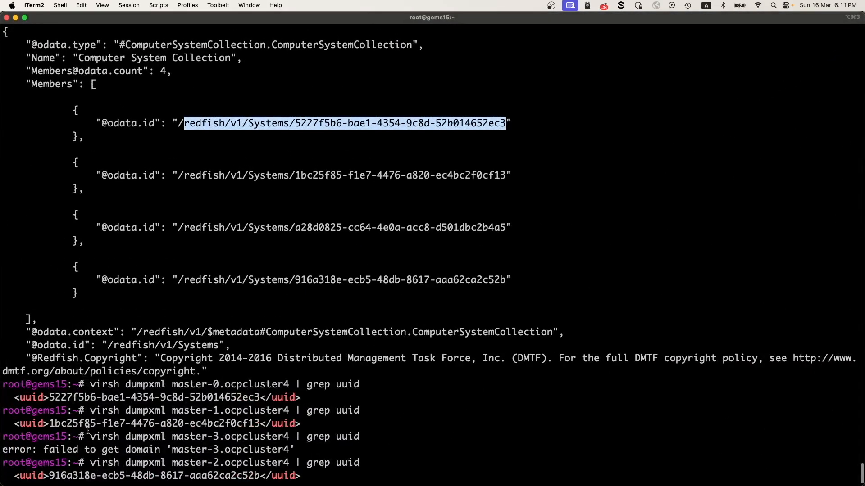
pyautogui.moveTo(53, 424); pyautogui.dragTo(255, 423)
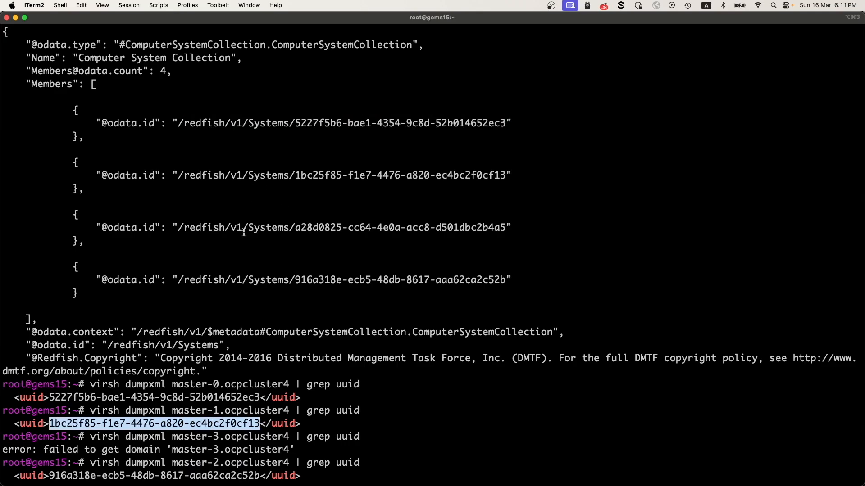
pyautogui.moveTo(184, 171); pyautogui.dragTo(504, 172)
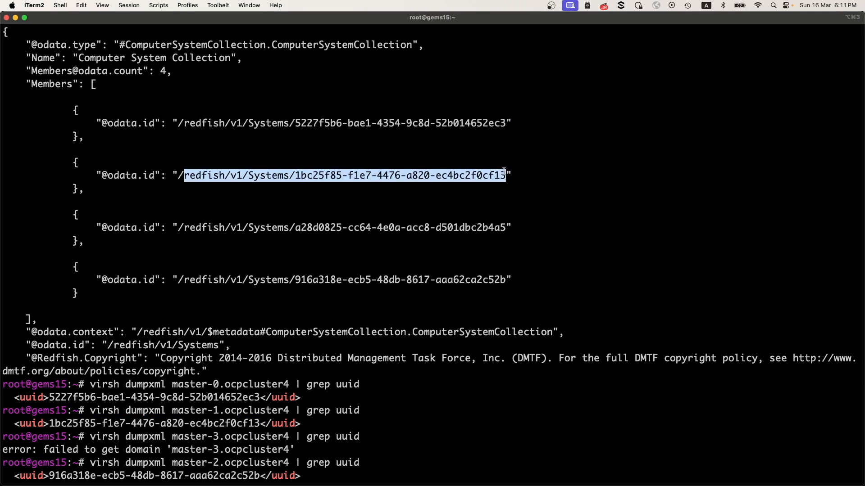
pyautogui.click(15, 19)
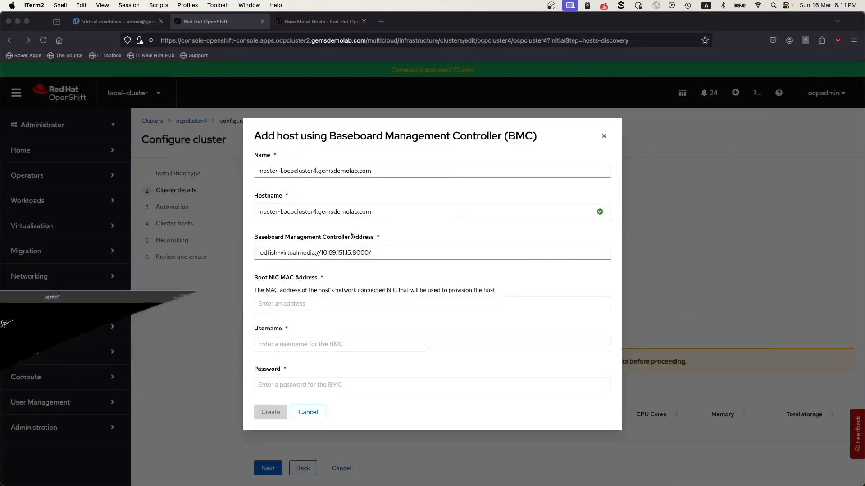
pyautogui.click(388, 257)
pyautogui.press('super+v')
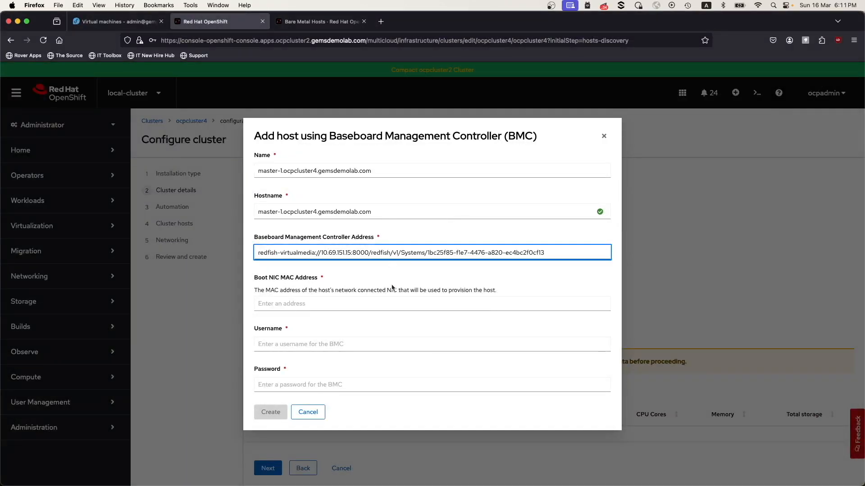
# Copy the last br1 interface's MAC address 52:54:00:bc:d4:80 from the master-1.ocpcluster4 virtual machine and set it as the host's Boot NIC MAC address.
pyautogui.click(81, 23)
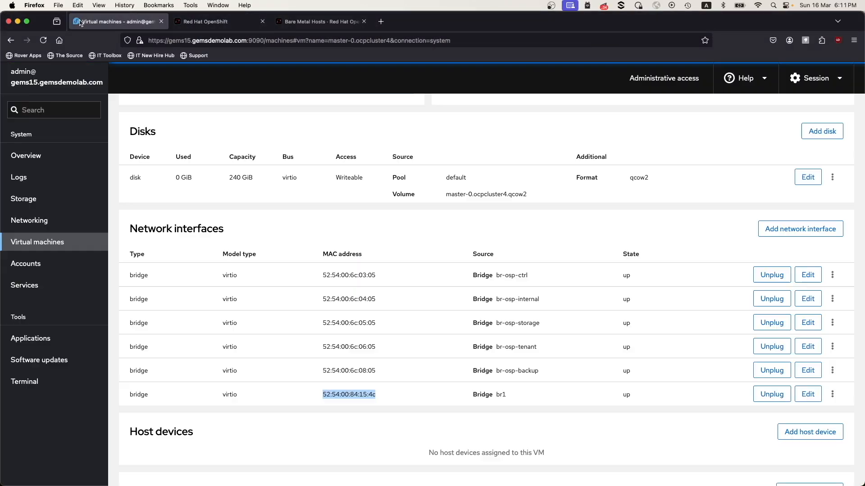
pyautogui.click(57, 245)
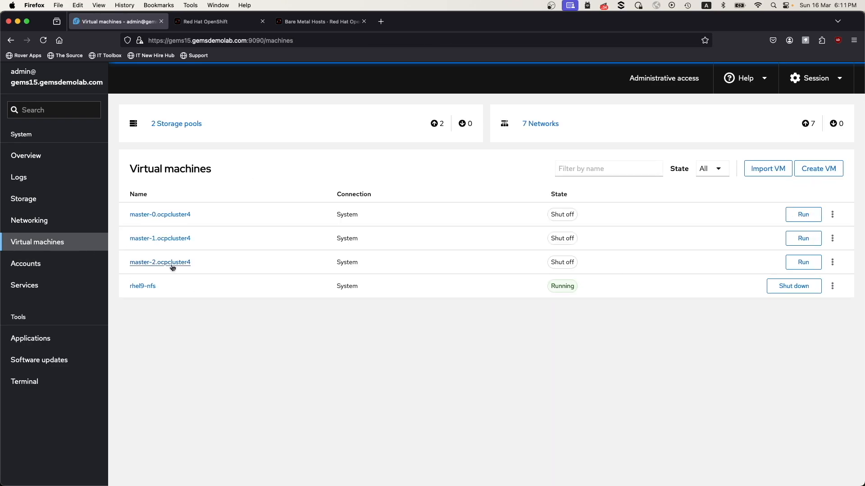
pyautogui.click(162, 240)
pyautogui.scroll(-10, 240, 353)
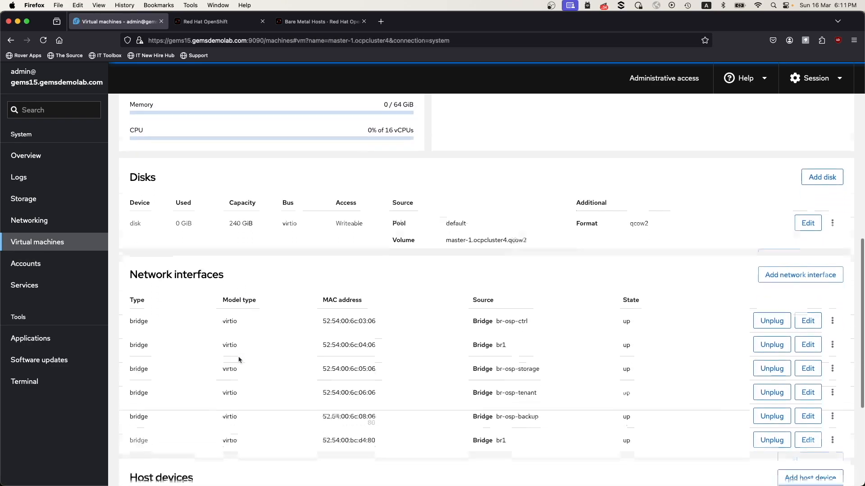
pyautogui.moveTo(320, 379); pyautogui.dragTo(382, 379)
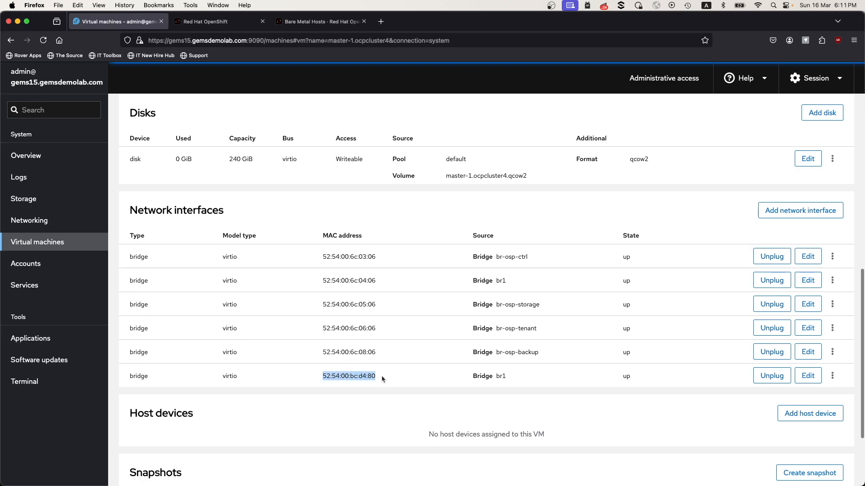
pyautogui.press('super+c')
pyautogui.click(224, 24)
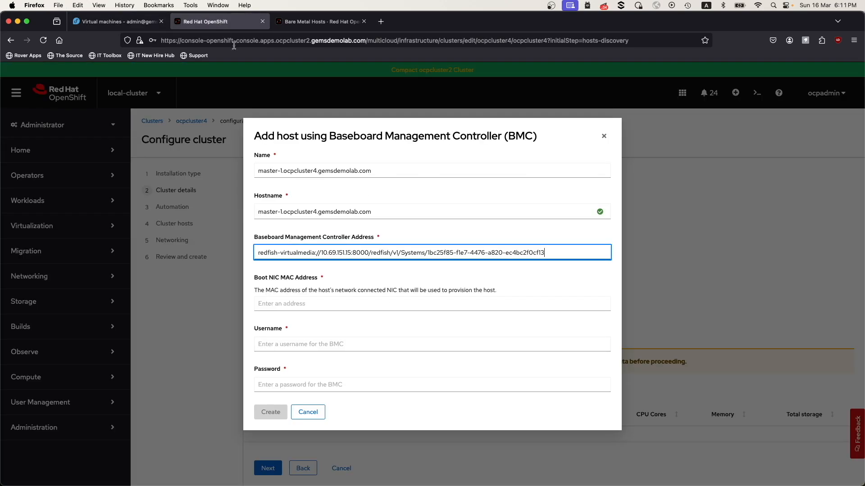
pyautogui.click(306, 304)
pyautogui.press('super+v')
# Enter the BMC username admin and the BMC password, and create the master-1 host.
pyautogui.click(295, 345)
pyautogui.write('admin')
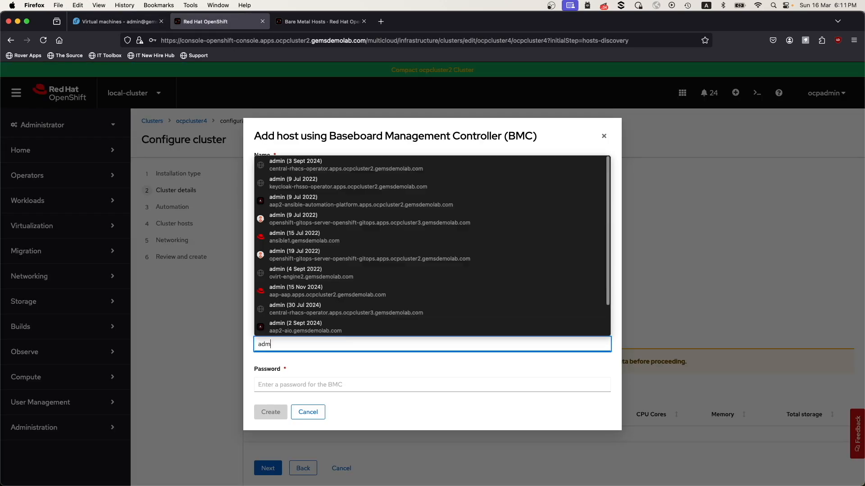
pyautogui.press('Tab')
pyautogui.write('•••')
pyautogui.click(271, 412)
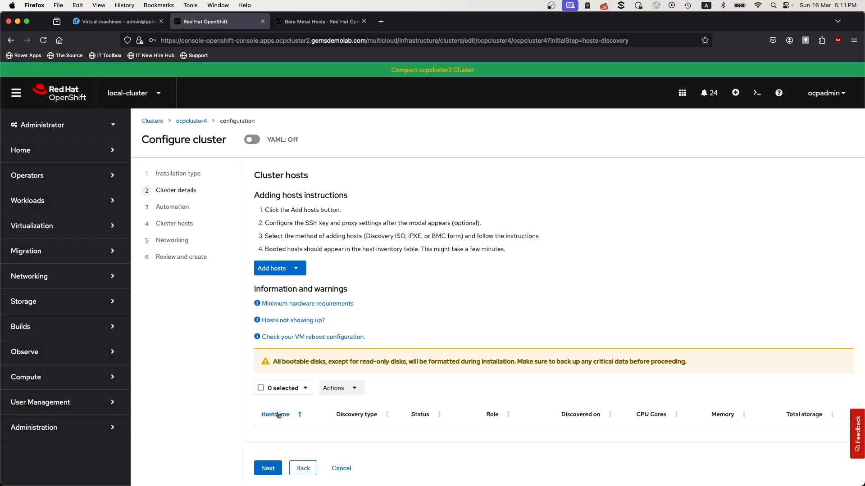
# Add a third host with the BMC form, setting both its name and hostname to master-2.ocpcluster4.gemsdemolab.com.
pyautogui.click(291, 271)
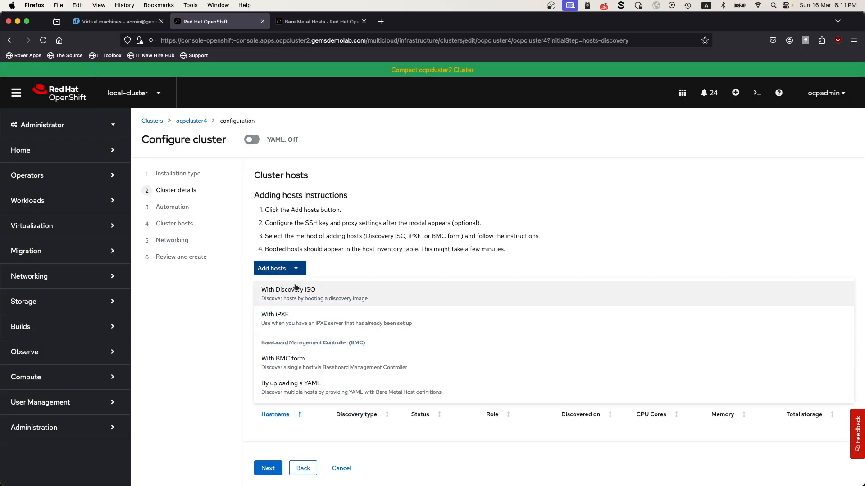
pyautogui.click(287, 362)
pyautogui.click(301, 171)
pyautogui.write('master-2.ocpcluster4.ge')
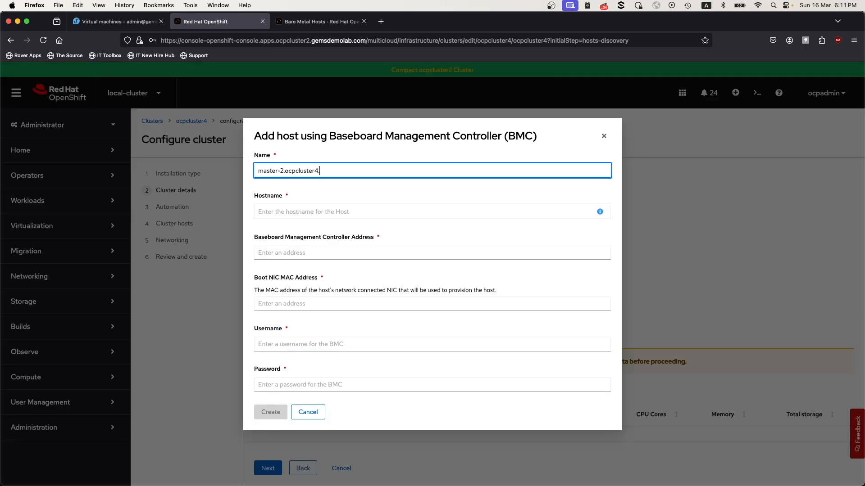
pyautogui.write('msdemolab.com')
pyautogui.press('Tab')
pyautogui.press('super+v')
# Set master-2's BMC address to redfish-virtualmedia://10.69.151.15:8000/redfish/v1/Systems/916a318e-ecb5-48db-8617-aaa62ca2c52b, copying the path that matches its UUID from the iTerm2 output.
pyautogui.press('Tab')
pyautogui.write('red')
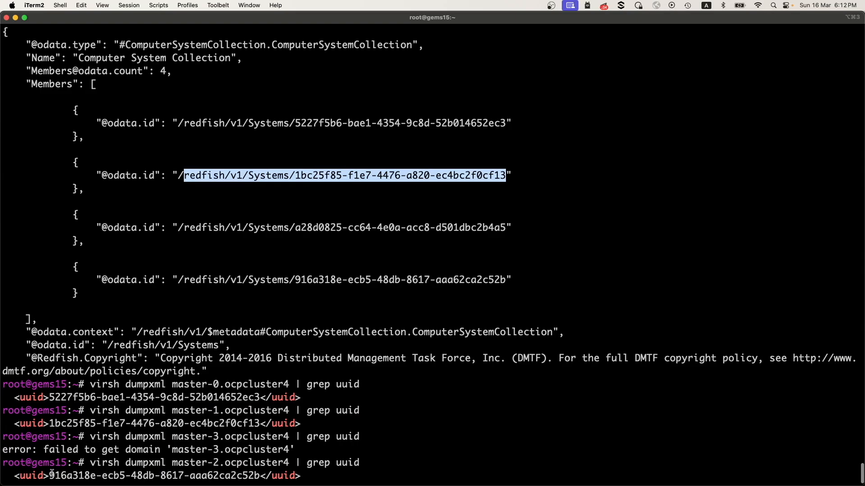
pyautogui.moveTo(50, 475); pyautogui.dragTo(256, 475)
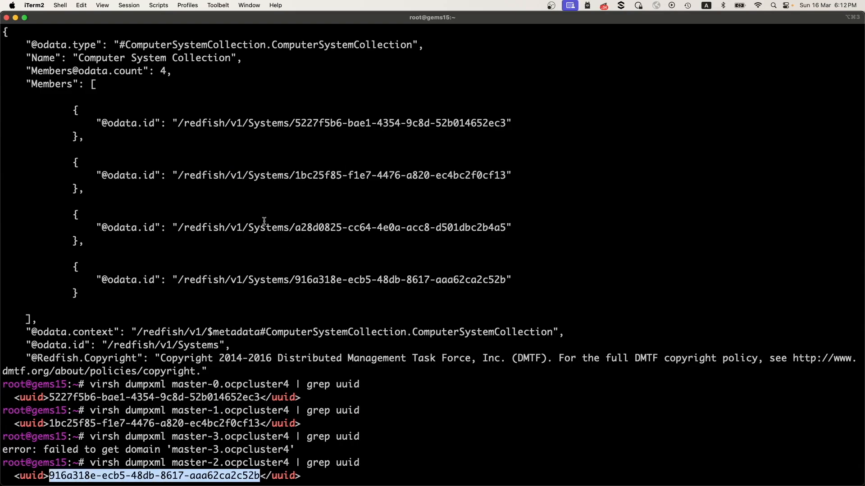
pyautogui.moveTo(188, 281); pyautogui.dragTo(506, 280)
pyautogui.click(15, 18)
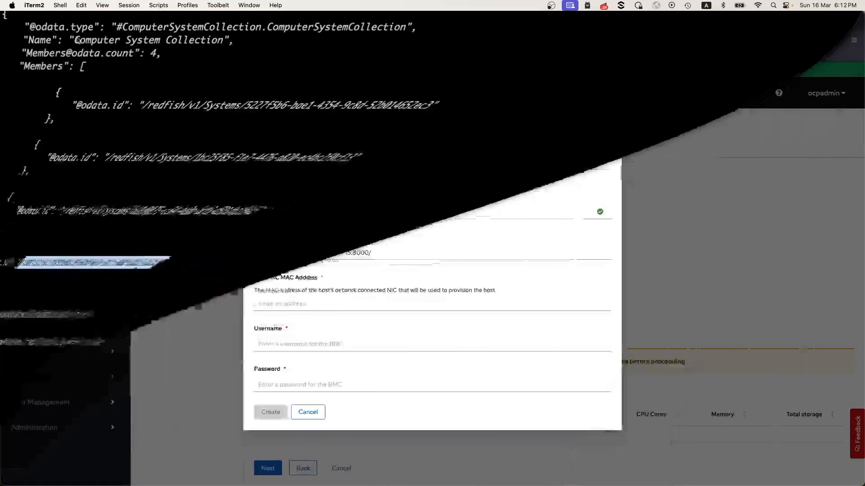
pyautogui.click(400, 254)
pyautogui.press('super+v')
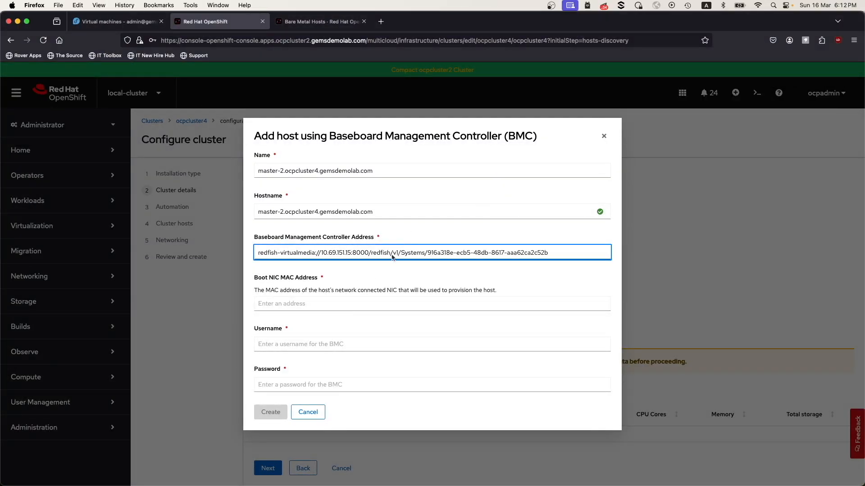
# Copy the br1 interface's MAC address 52:54:00:ce:06:13 from the master-2.ocpcluster4 virtual machine and set it as the host's Boot NIC MAC address.
pyautogui.click(308, 305)
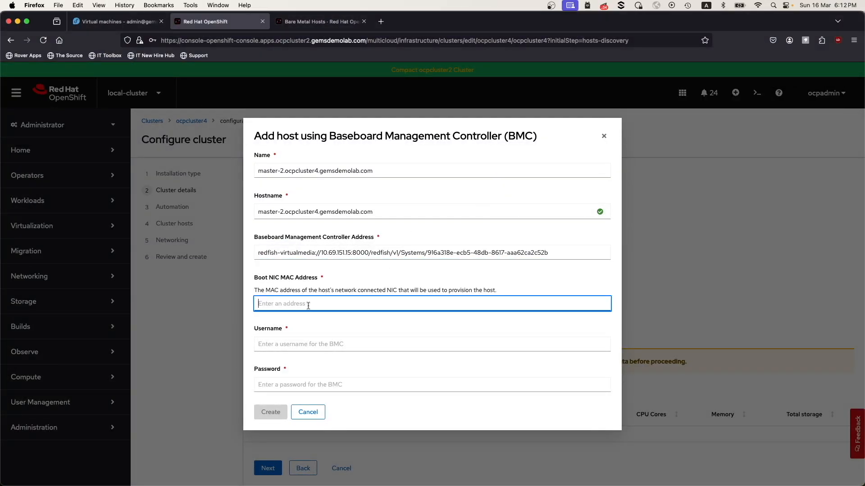
pyautogui.click(118, 21)
pyautogui.click(67, 245)
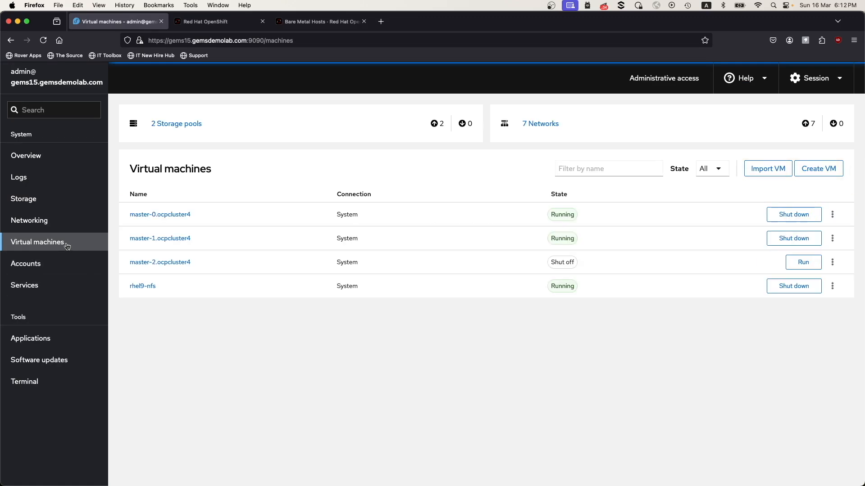
pyautogui.click(161, 263)
pyautogui.scroll(-7, 254, 396)
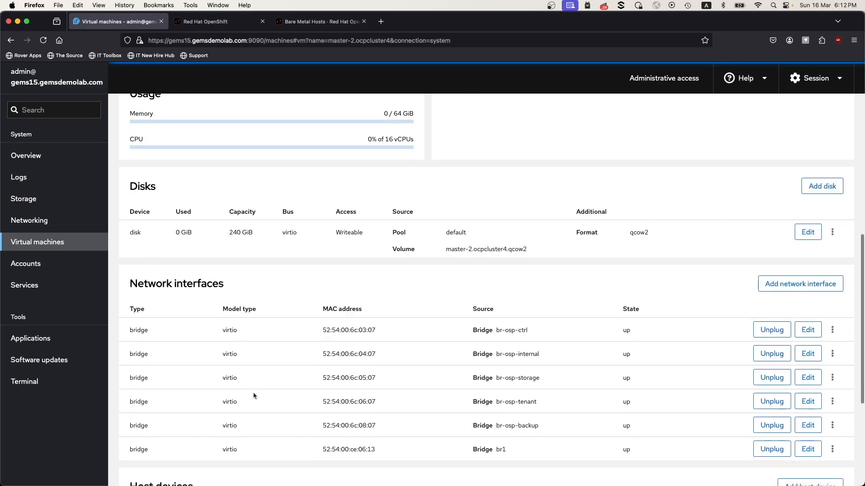
pyautogui.scroll(-2, 253, 395)
pyautogui.moveTo(322, 360); pyautogui.dragTo(378, 359)
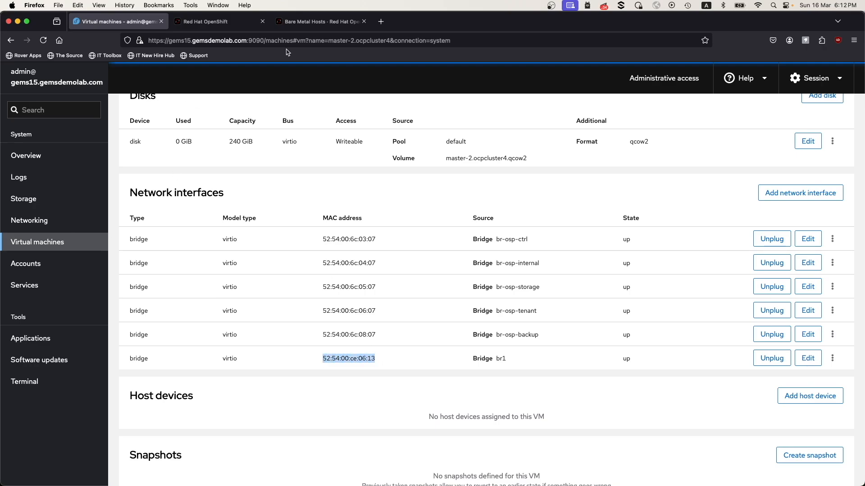
pyautogui.click(222, 25)
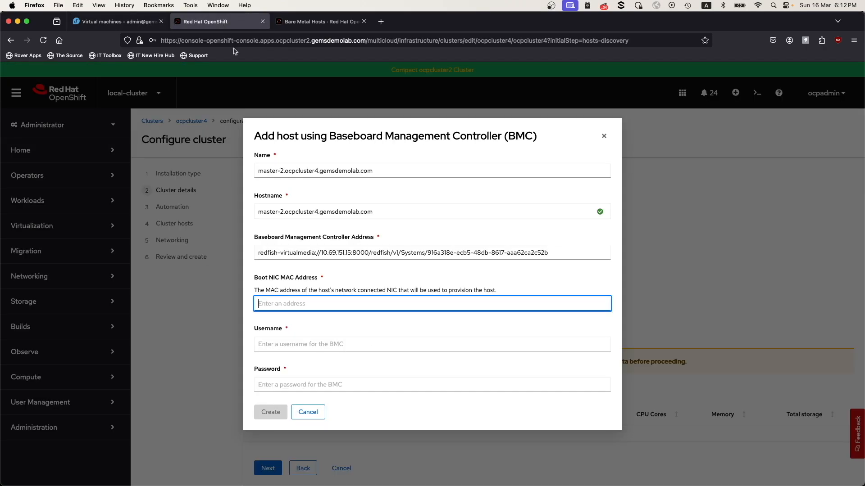
pyautogui.press('super+v')
# Enter the BMC username admin and the BMC password, and create the master-2 host.
pyautogui.click(299, 344)
pyautogui.write('admin')
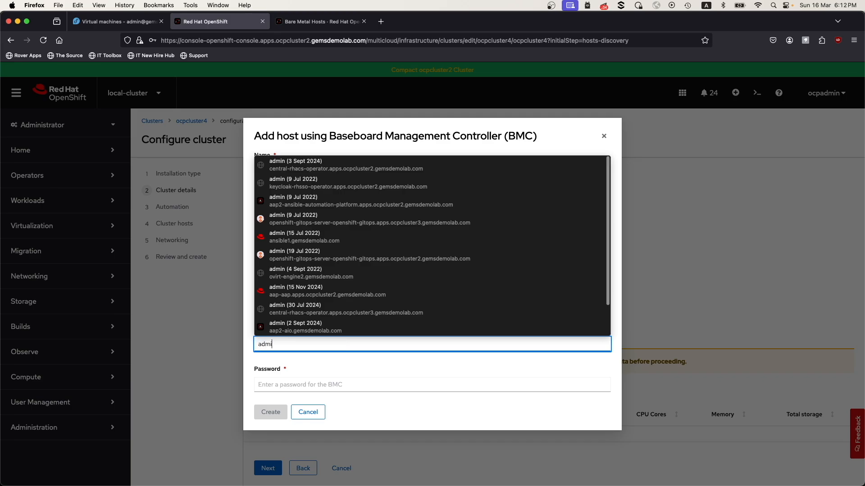
pyautogui.press('Tab')
pyautogui.write('redhat')
pyautogui.click(270, 412)
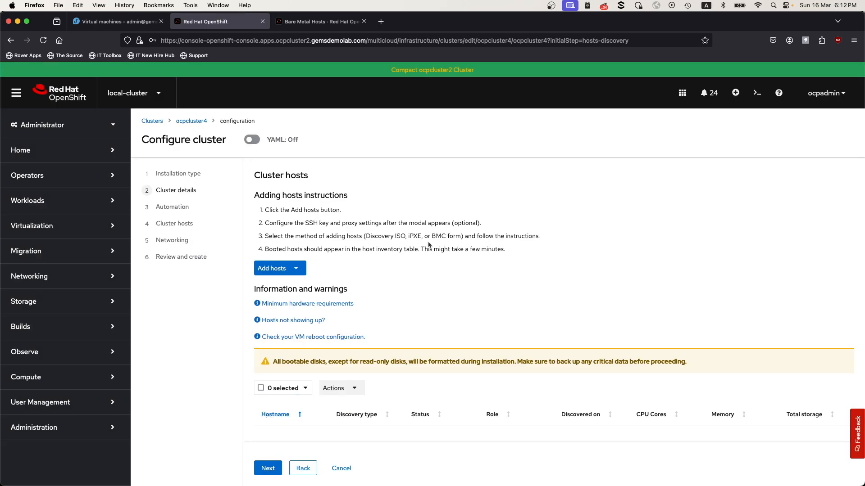
# Examine the consoles of the master-0, master-1 and master-2.ocpcluster4 virtual machines for their boot progress.
pyautogui.click(116, 22)
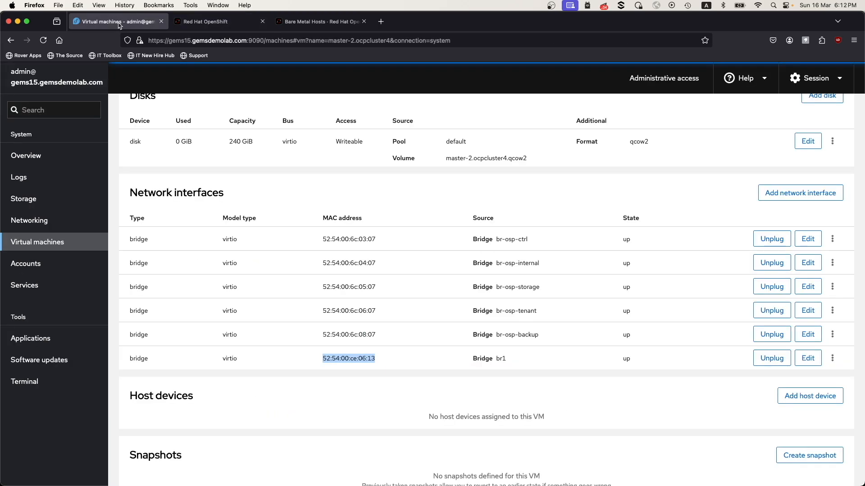
pyautogui.click(35, 244)
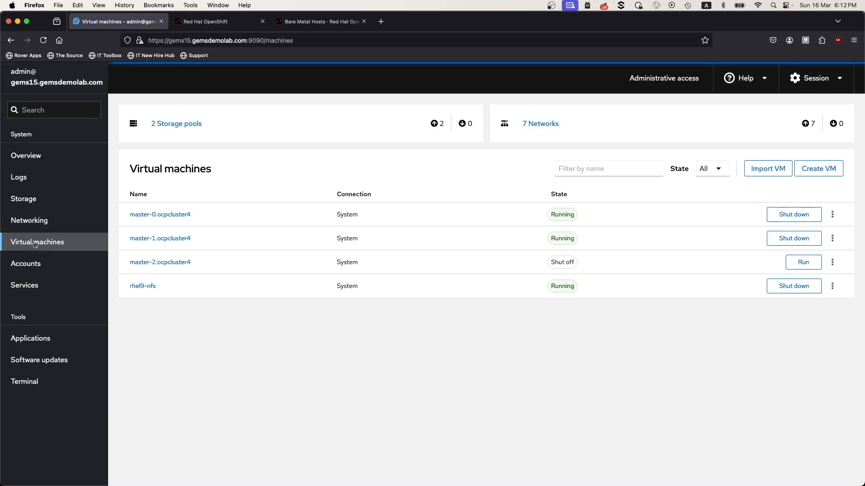
pyautogui.click(165, 216)
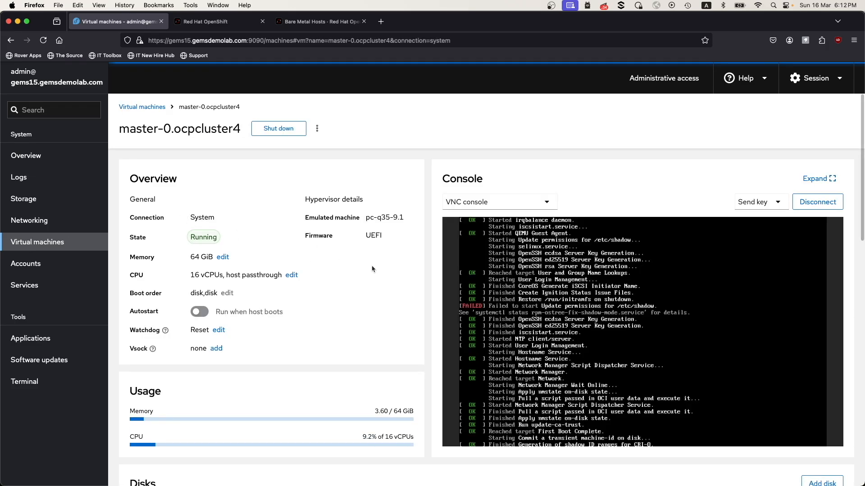
pyautogui.click(103, 246)
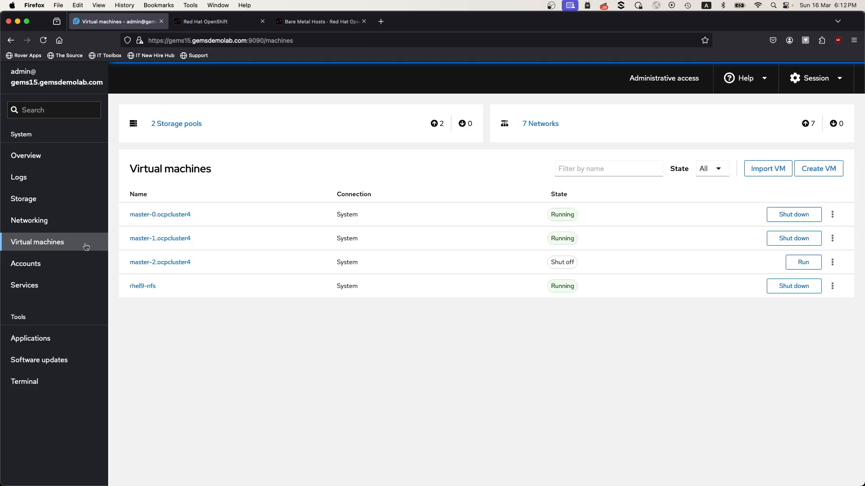
pyautogui.click(150, 242)
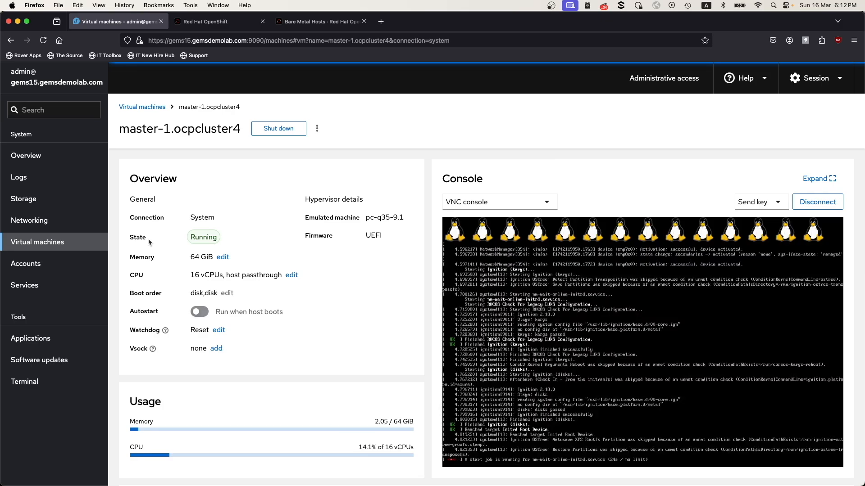
pyautogui.click(61, 243)
pyautogui.click(148, 266)
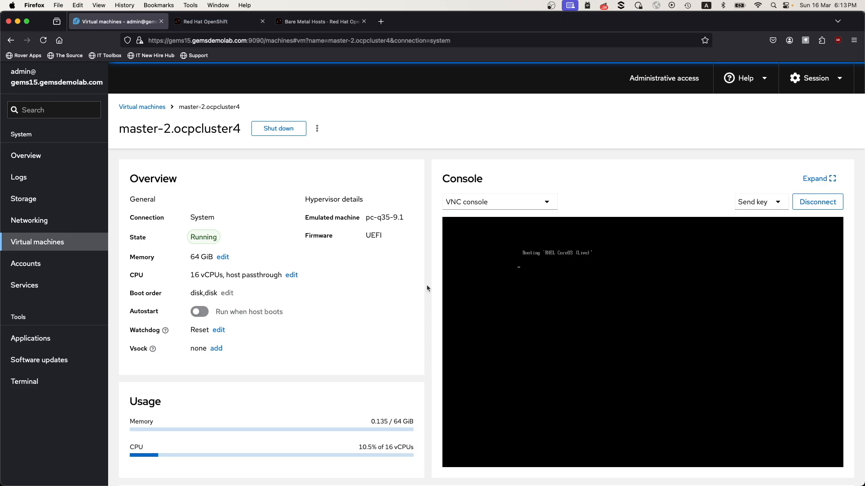
# Recheck the master-0, master-2 and master-1 consoles for the CoreOS login prompt and network addresses, ending on master-0.
pyautogui.click(98, 239)
pyautogui.click(174, 218)
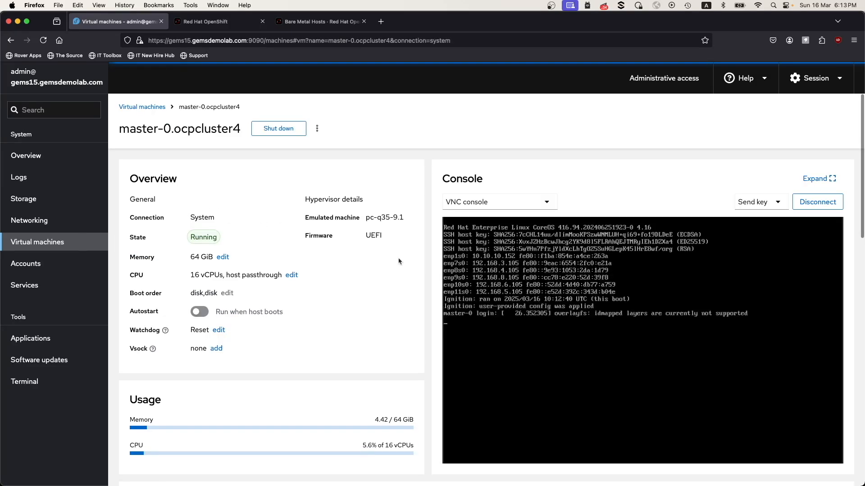
pyautogui.click(60, 248)
pyautogui.click(174, 264)
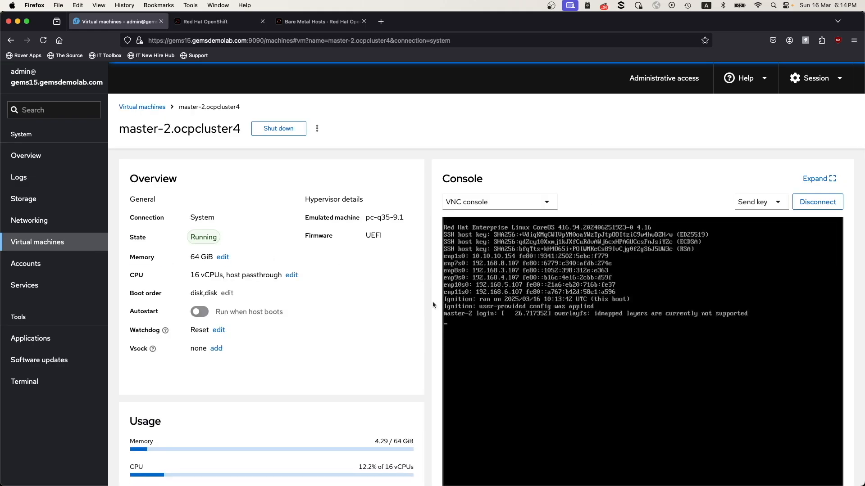
pyautogui.click(82, 245)
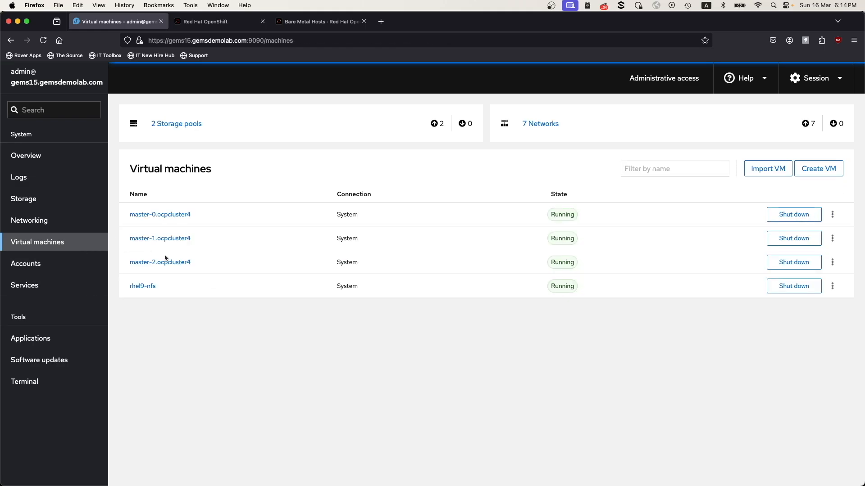
pyautogui.click(170, 240)
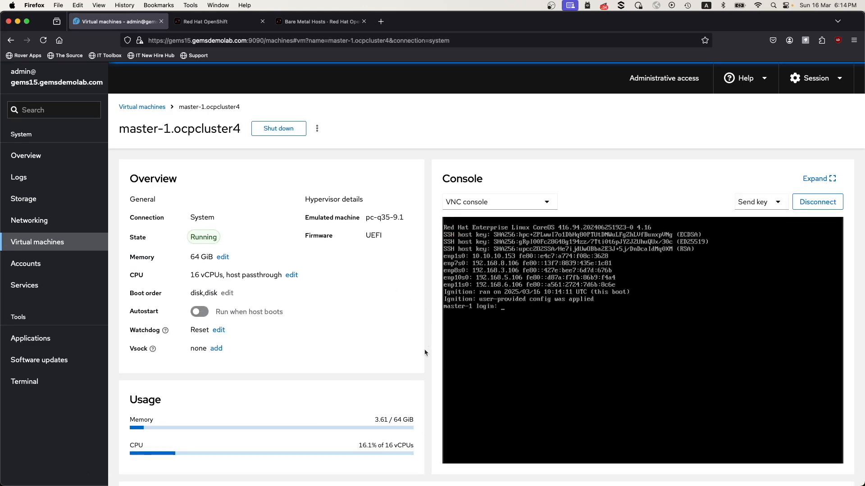
pyautogui.click(84, 243)
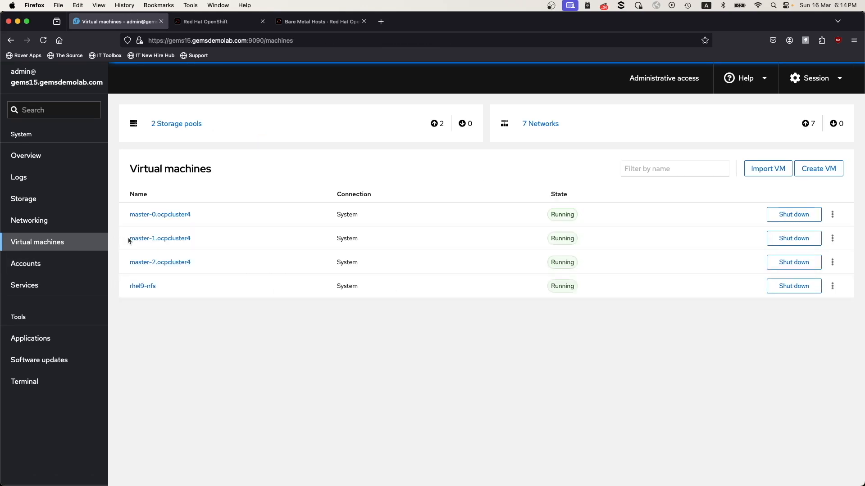
pyautogui.click(150, 215)
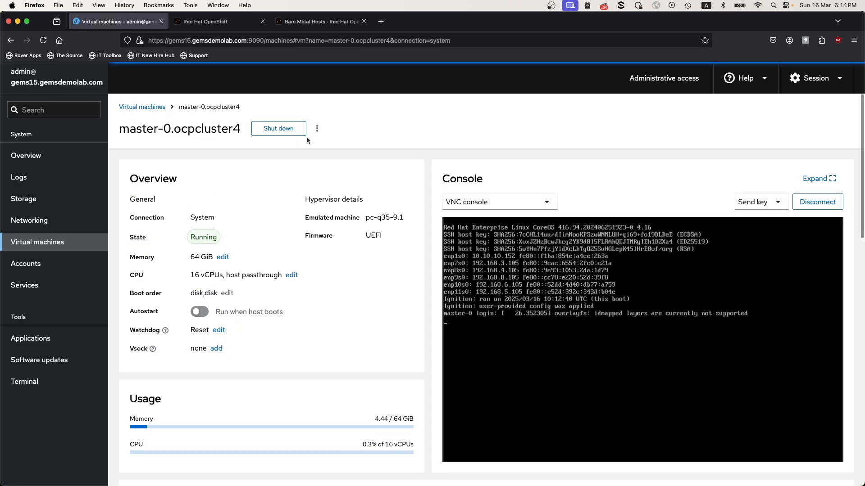
# Check the ocpcluster4 host inventory for discovered hosts and read the explanation of master-0's provisioning status in Bare Metal Hosts.
pyautogui.click(215, 23)
pyautogui.scroll(-5, 432, 303)
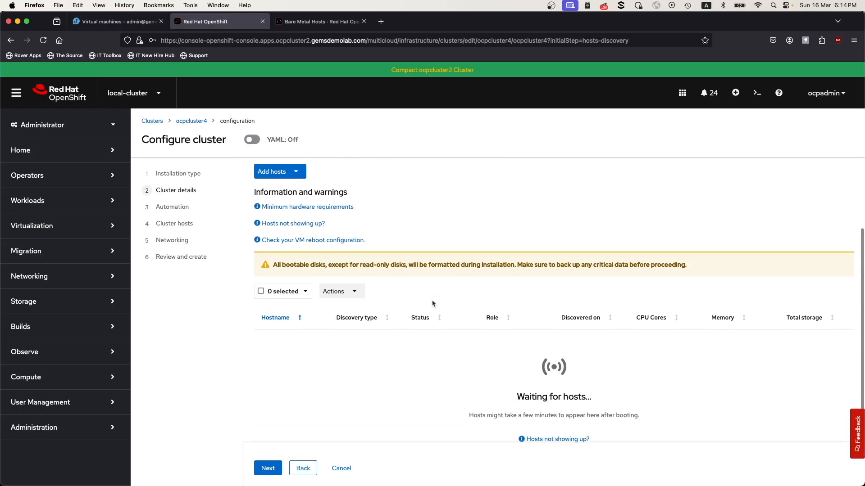
pyautogui.click(306, 22)
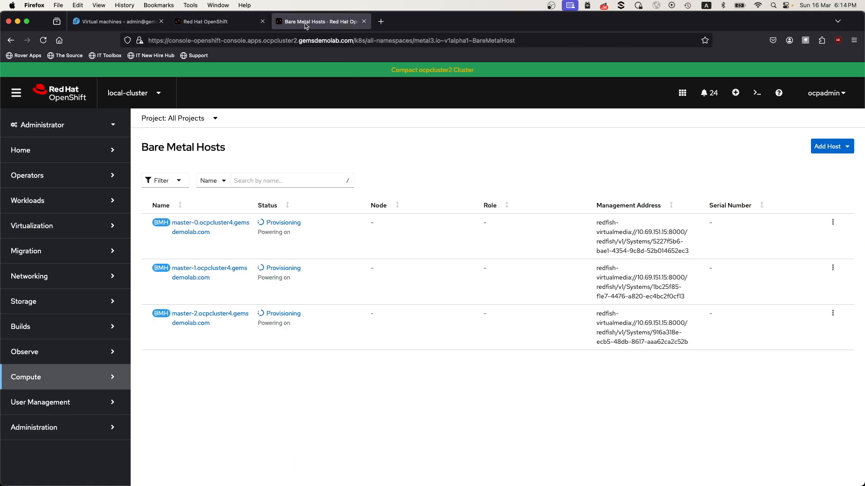
pyautogui.click(289, 226)
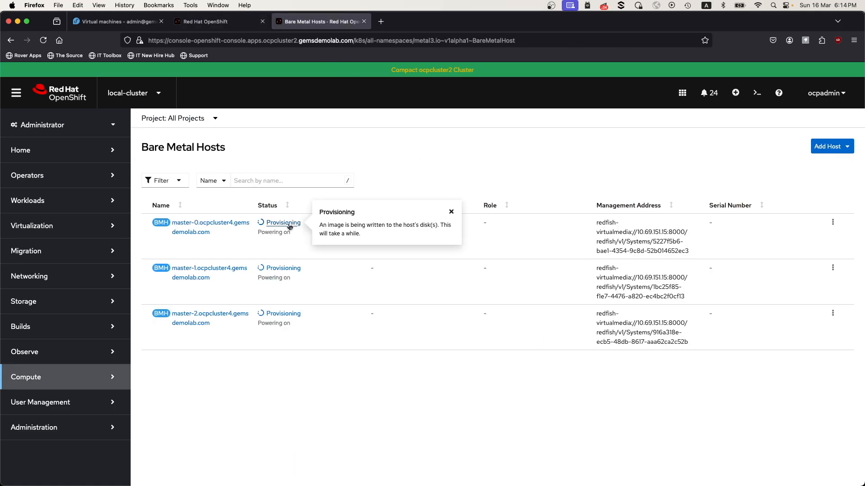
pyautogui.click(394, 175)
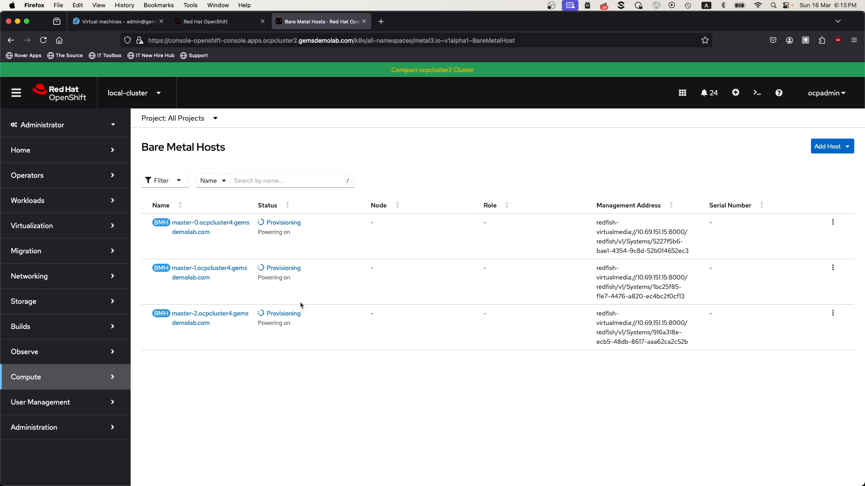
# Return to the ocpcluster4 host inventory and set the role of master-0.ocpcluster4.gemsdemolab.com to Auto-assign.
pyautogui.click(208, 22)
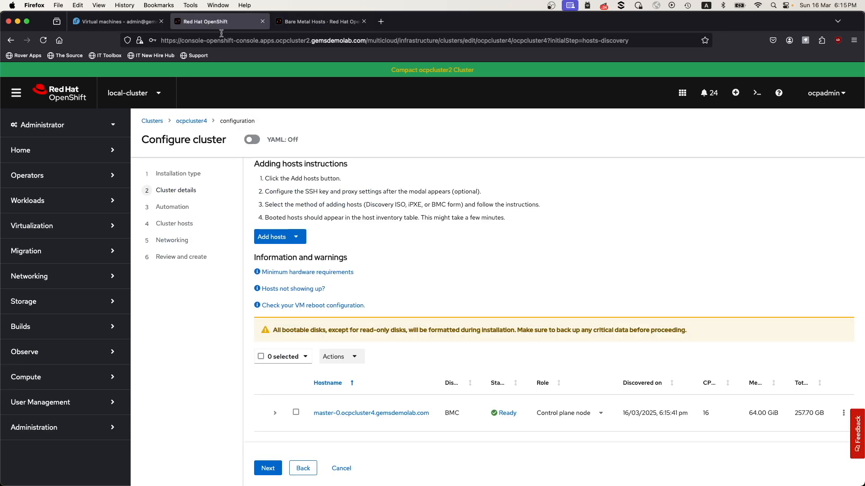
pyautogui.scroll(-1, 440, 412)
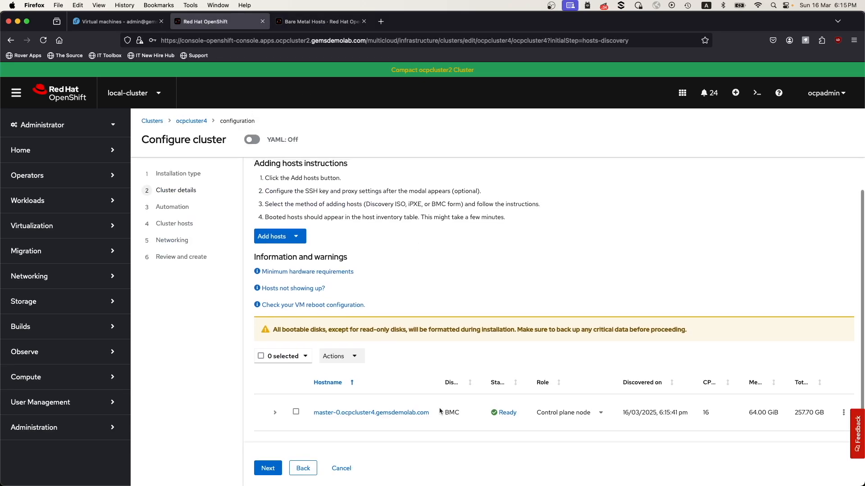
pyautogui.click(583, 415)
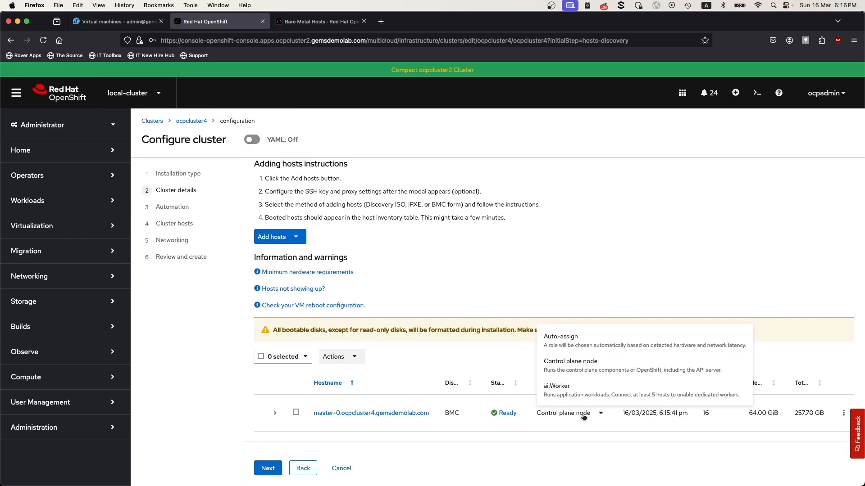
pyautogui.click(565, 337)
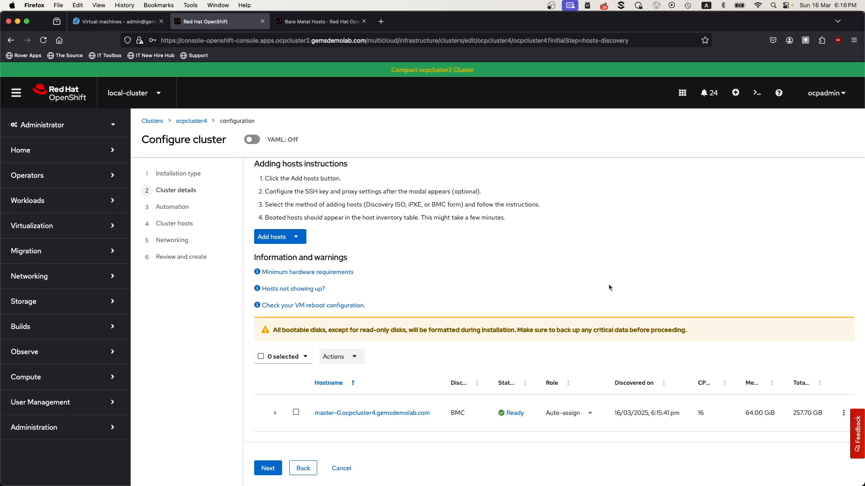
# Expand master-0's host details and examine its hardware, disks and NICs.
pyautogui.click(275, 413)
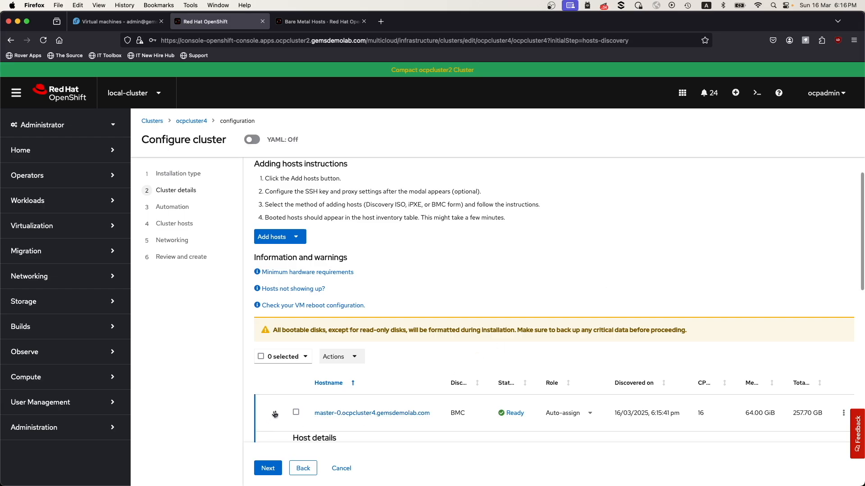
pyautogui.scroll(-5, 391, 411)
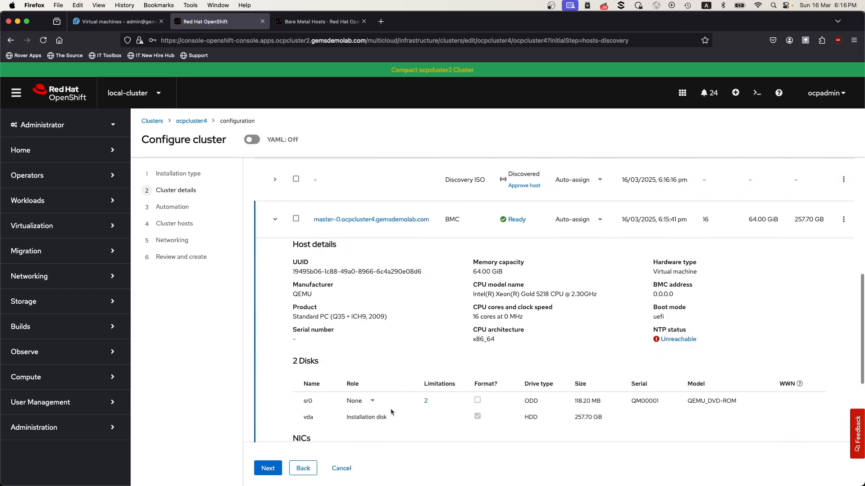
pyautogui.scroll(-1, 391, 411)
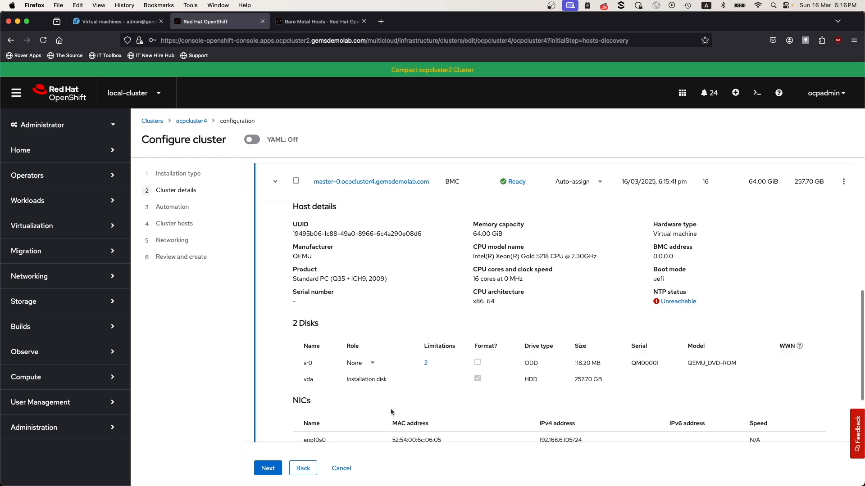
pyautogui.scroll(-4, 391, 411)
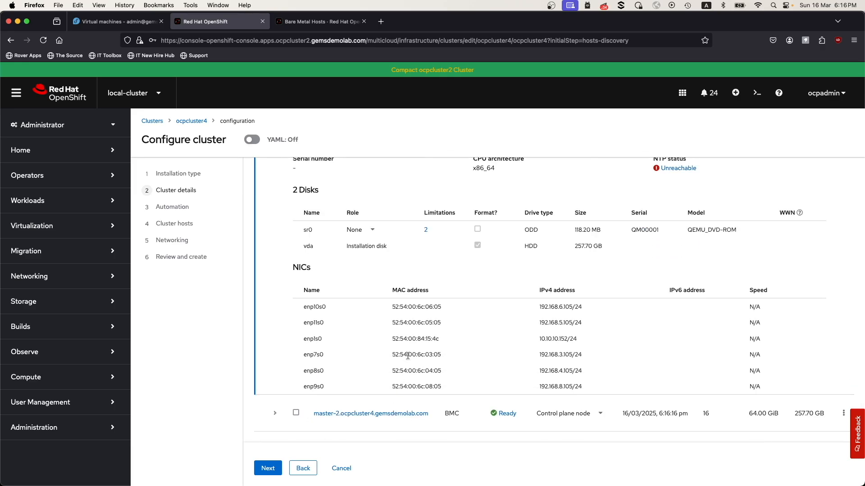
# Set the role of master-2.ocpcluster4.gemsdemolab.com to Auto-assign and collapse master-0's host details.
pyautogui.click(582, 417)
pyautogui.click(563, 340)
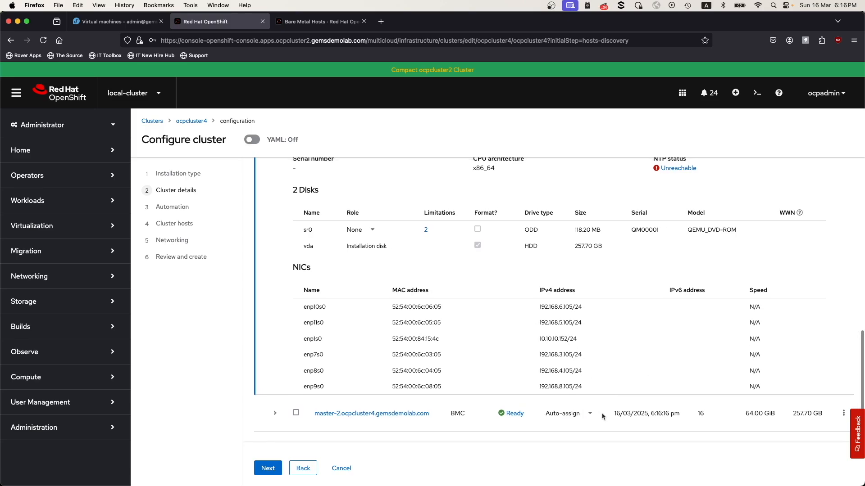
pyautogui.scroll(4, 311, 270)
pyautogui.scroll(2, 270, 198)
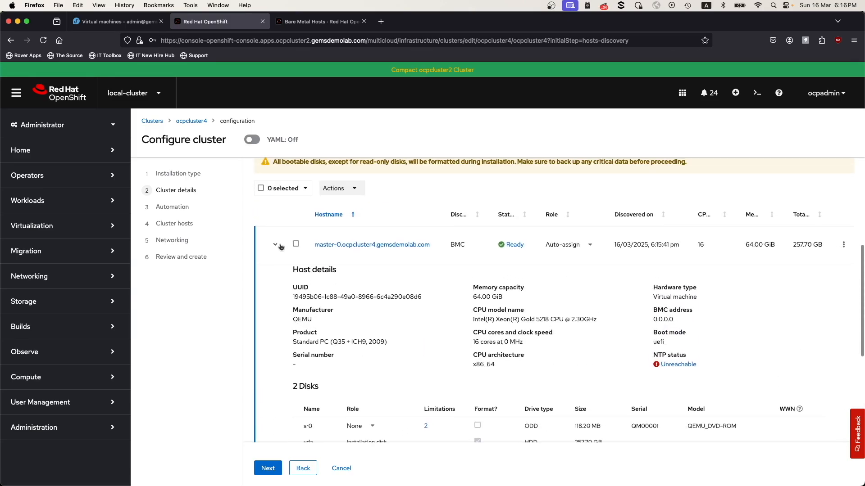
pyautogui.click(275, 246)
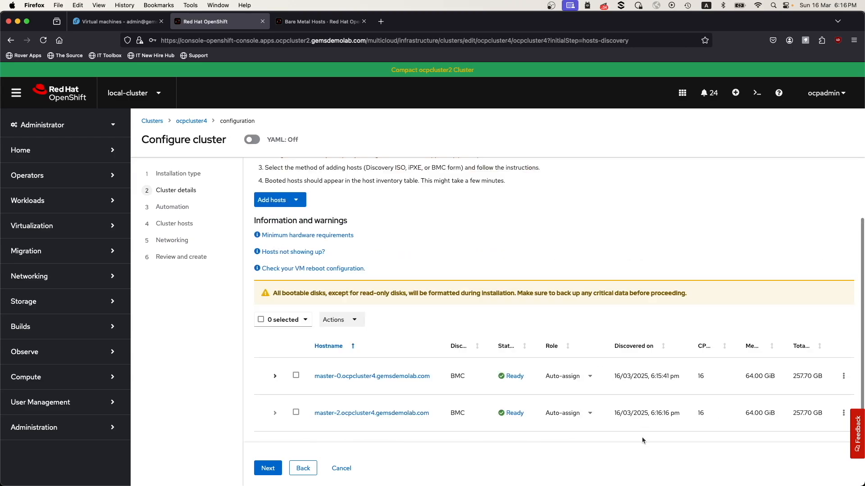
# Switch to the virtual machines console and check the VNC consoles of master-1.ocpcluster4 and master-0.ocpcluster4.
pyautogui.click(115, 27)
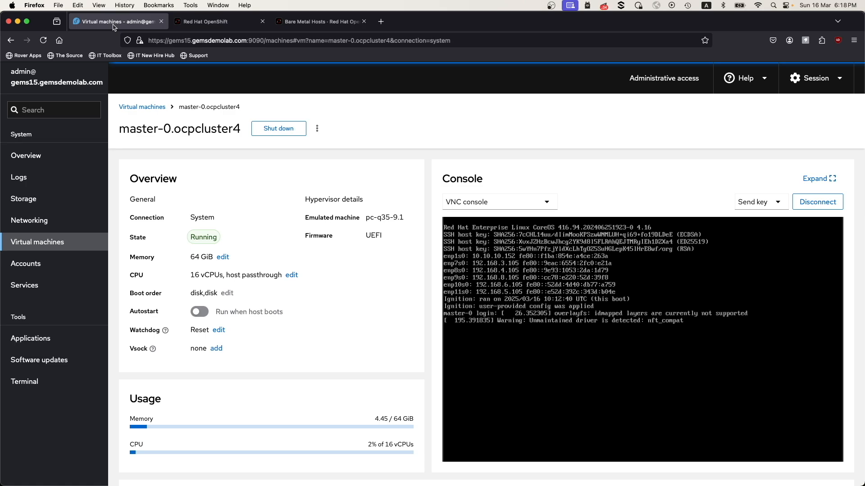
pyautogui.click(61, 242)
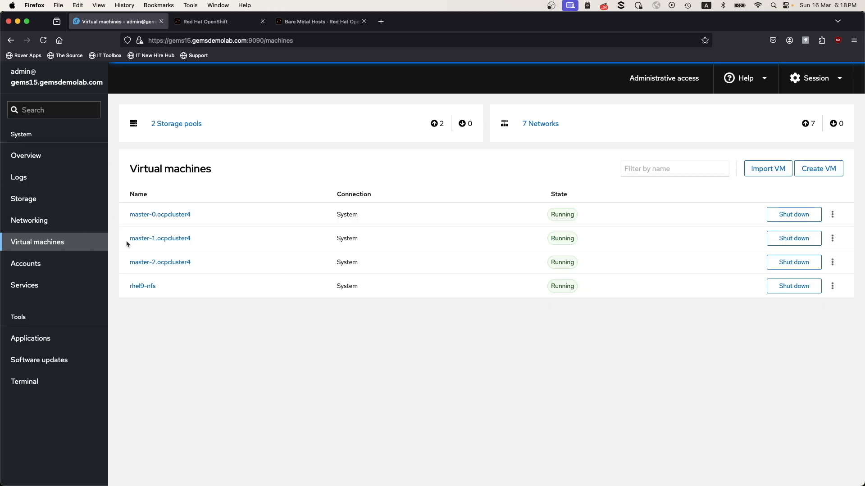
pyautogui.click(145, 241)
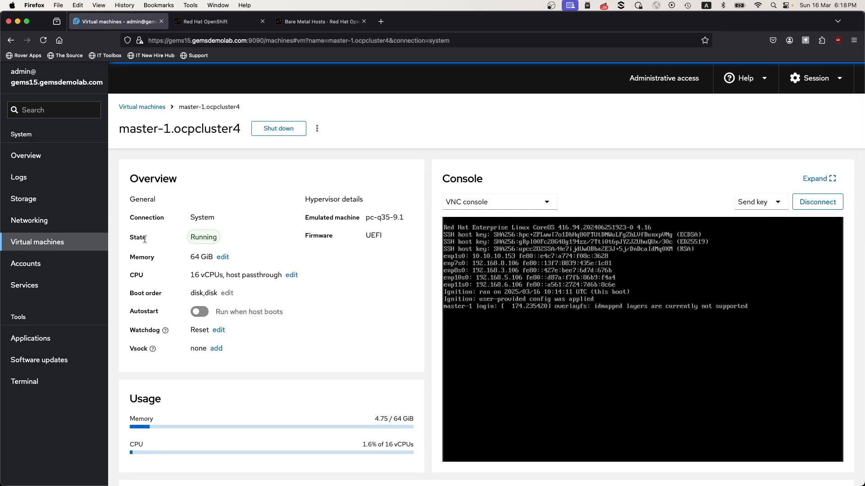
pyautogui.click(45, 246)
pyautogui.click(149, 218)
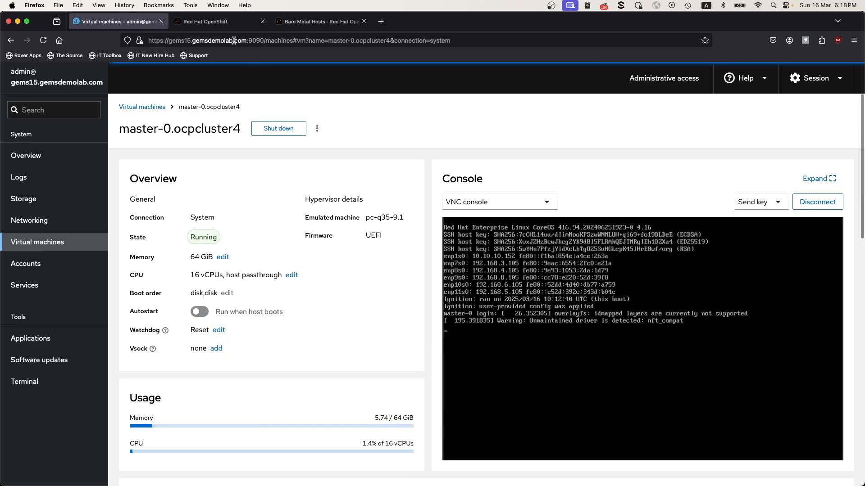
# Return to the ocpcluster4 host inventory and set the role of master-1.ocpcluster4.gemsdemolab.com to Auto-assign.
pyautogui.click(205, 21)
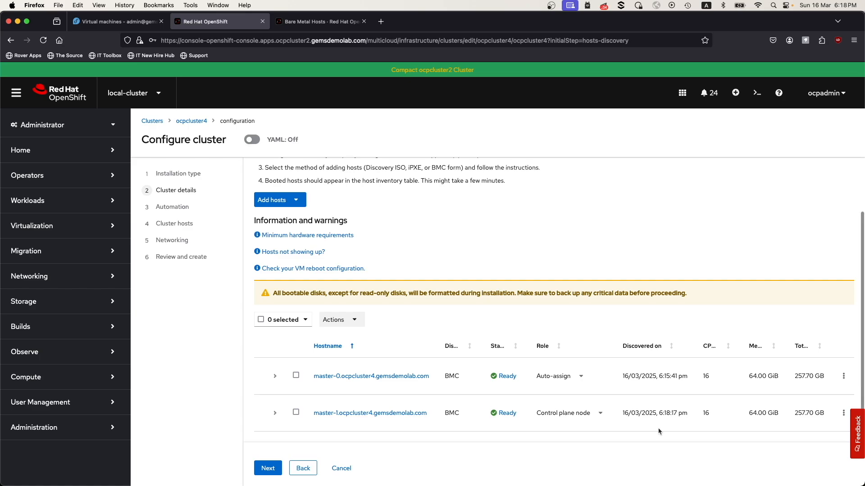
pyautogui.scroll(-2, 658, 432)
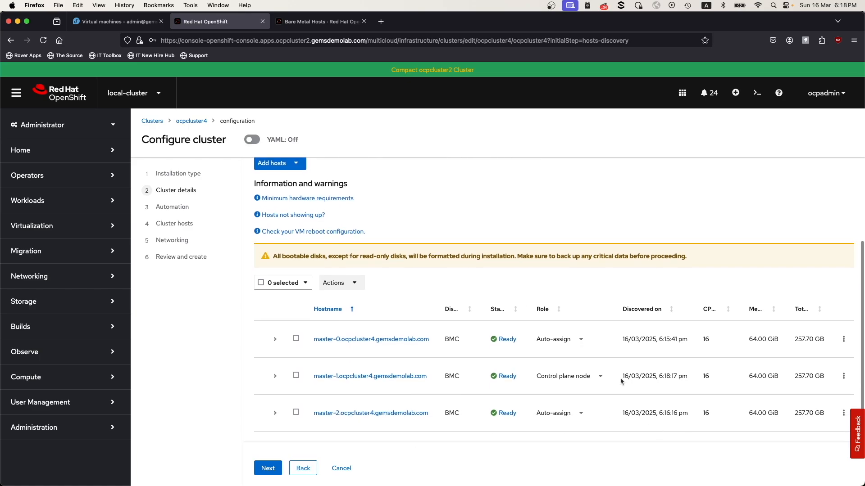
pyautogui.click(581, 381)
pyautogui.click(571, 401)
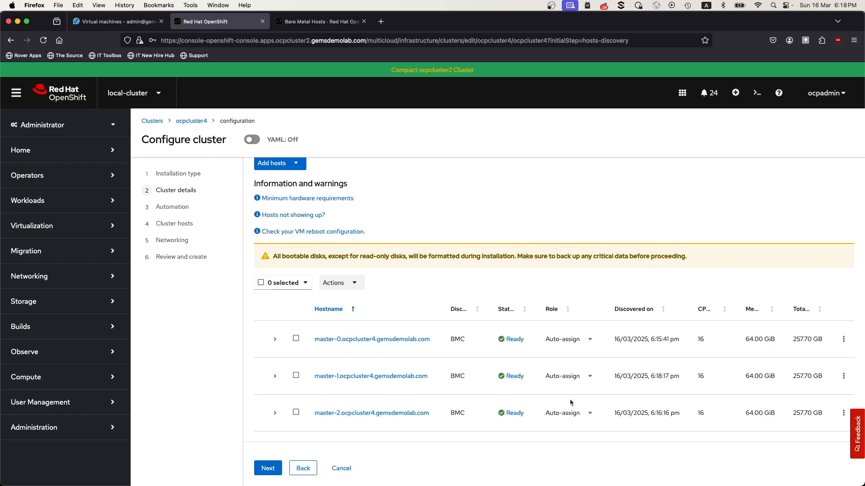
# Select all three discovered hosts and examine the hardware, NTP status, disks and NICs in each one's host details.
pyautogui.click(260, 283)
pyautogui.click(274, 339)
pyautogui.scroll(-5, 276, 345)
pyautogui.scroll(-4, 275, 346)
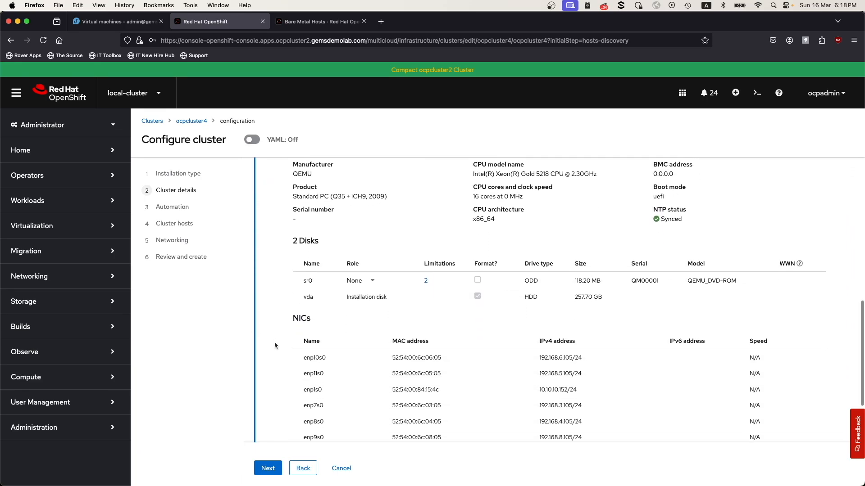
pyautogui.click(275, 377)
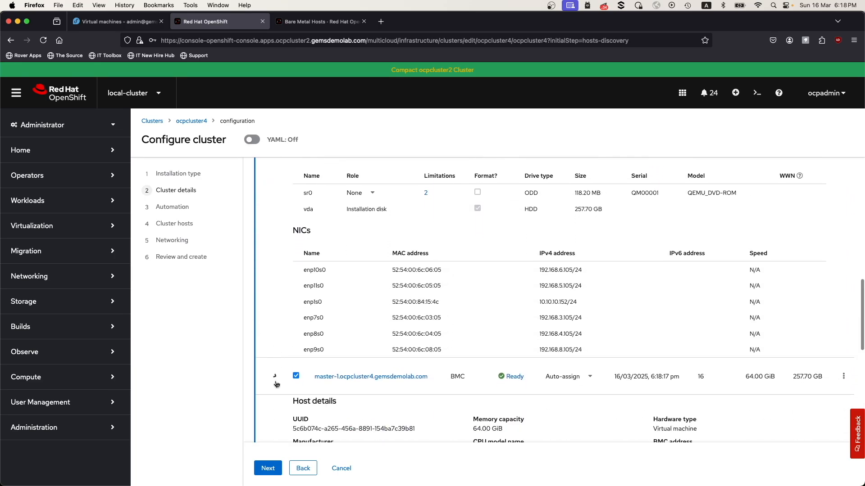
pyautogui.scroll(-4, 276, 383)
pyautogui.scroll(-4, 275, 385)
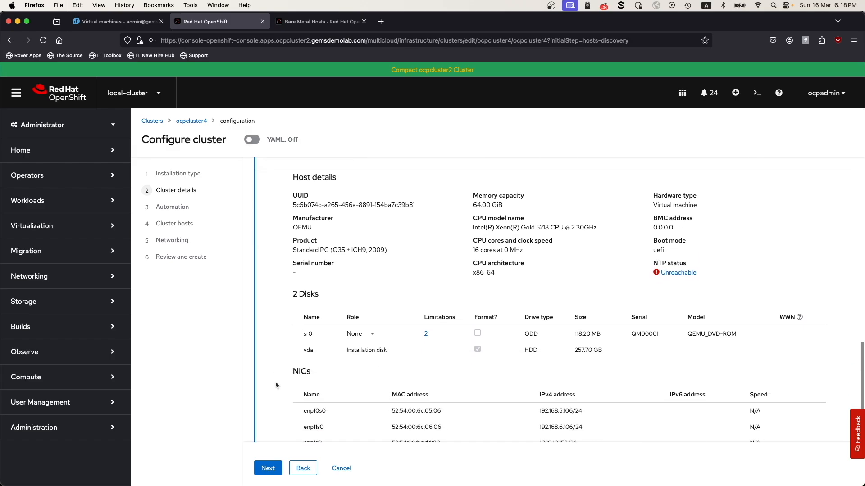
pyautogui.click(275, 418)
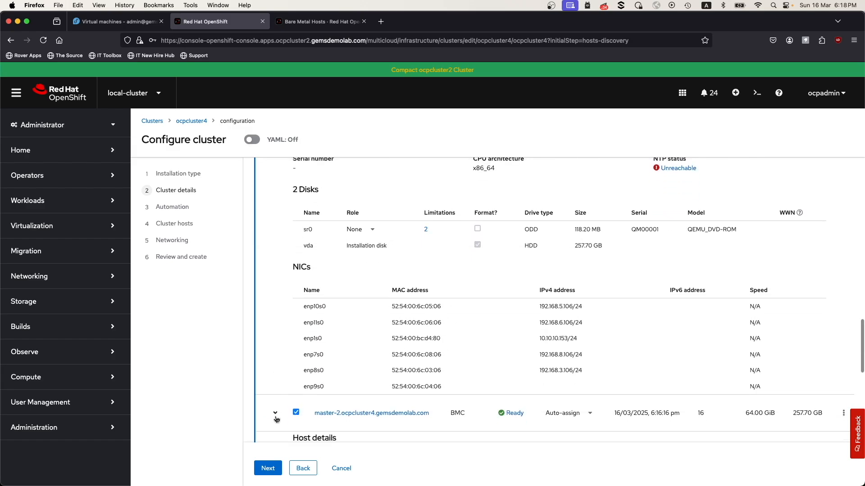
pyautogui.scroll(-7, 276, 419)
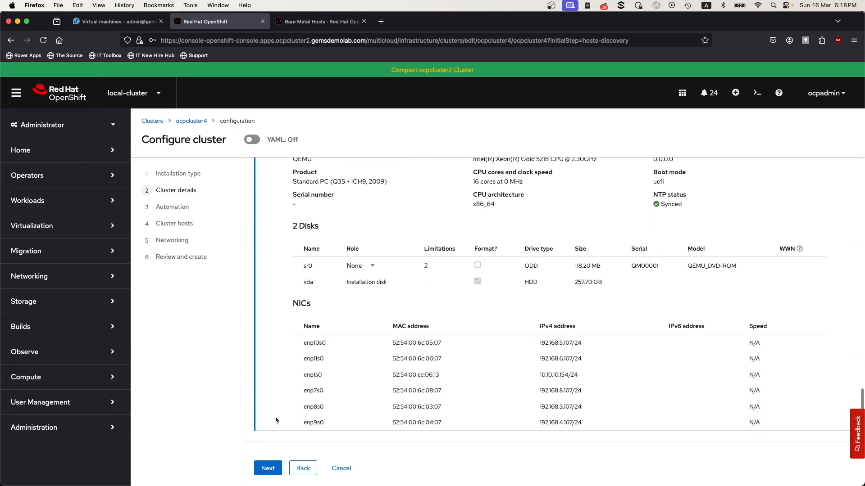
# Collapse the details of all three master hosts and proceed to the cluster's networking settings.
pyautogui.scroll(4, 275, 418)
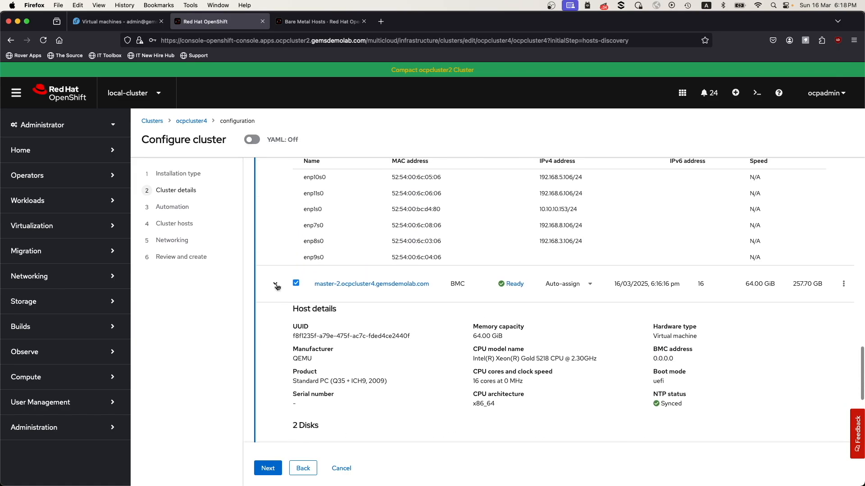
pyautogui.click(275, 284)
pyautogui.scroll(5, 276, 288)
pyautogui.scroll(4, 276, 288)
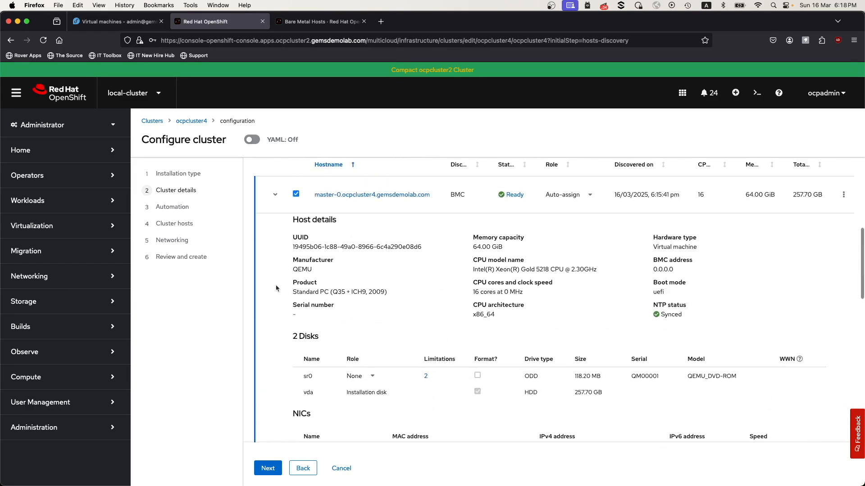
pyautogui.click(275, 195)
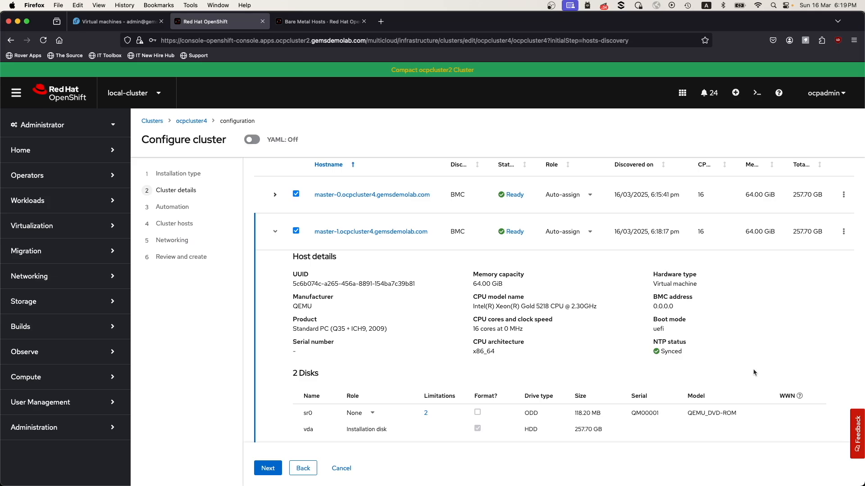
pyautogui.click(275, 232)
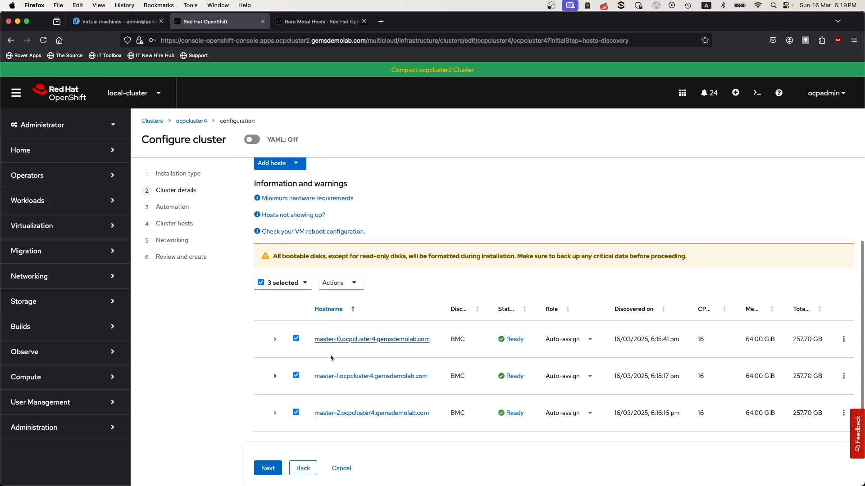
pyautogui.click(269, 469)
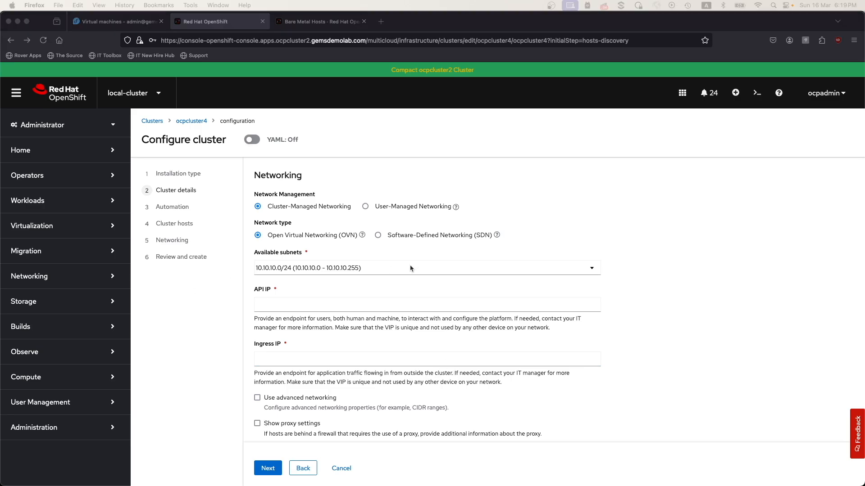
# Set the cluster's API IP to 10.10.10.151 and its Ingress IP to 10.10.10.159.
pyautogui.click(316, 309)
pyautogui.write('10.10.10.151')
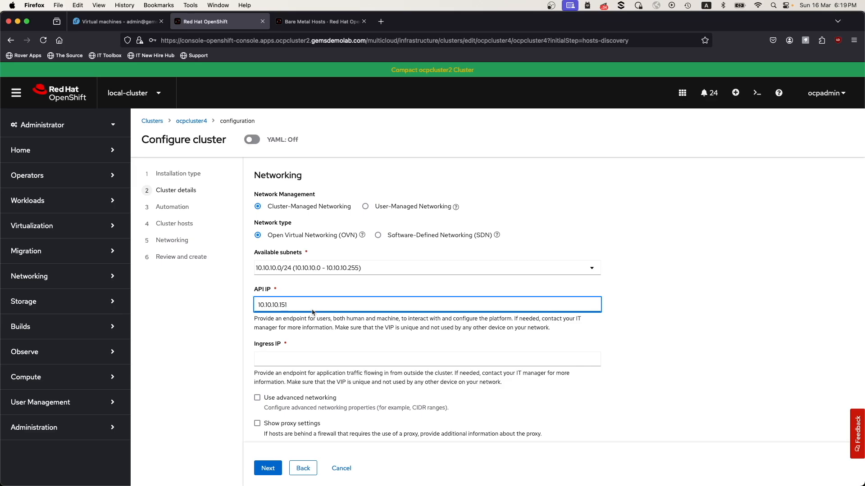
pyautogui.click(279, 360)
pyautogui.write('10.10.10.159')
# Enable advanced networking with cluster network CIDR 10.132.0.0/14 and service network CIDR 172.31.0.0/16.
pyautogui.scroll(-2, 512, 410)
pyautogui.scroll(-3, 512, 411)
pyautogui.click(257, 295)
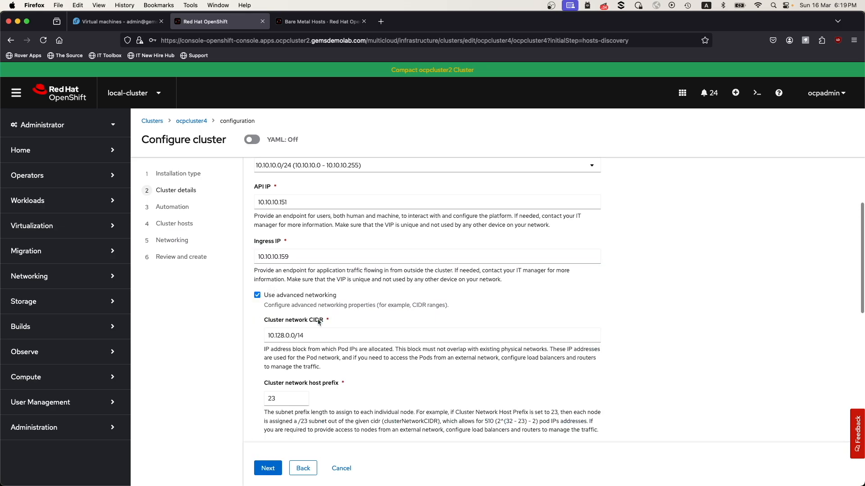
pyautogui.scroll(-4, 347, 341)
pyautogui.click(286, 254)
pyautogui.press('BackSpace')
pyautogui.press('BackSpace')
pyautogui.press('BackSpace')
pyautogui.write('132')
pyautogui.click(284, 381)
pyautogui.press('BackSpace')
pyautogui.write('172.31.0.0/16')
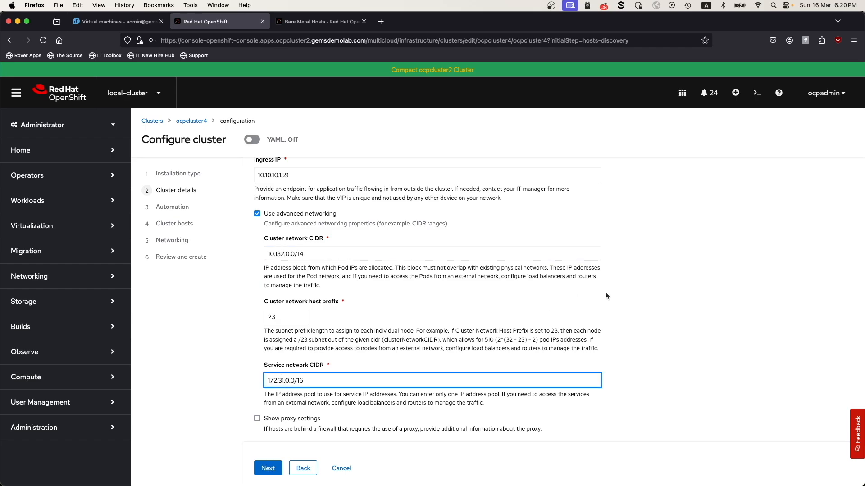
# Provide the host SSH public key for troubleshooting and start the cluster installation from the review page.
pyautogui.scroll(4, 606, 295)
pyautogui.scroll(-5, 605, 295)
pyautogui.scroll(-5, 606, 295)
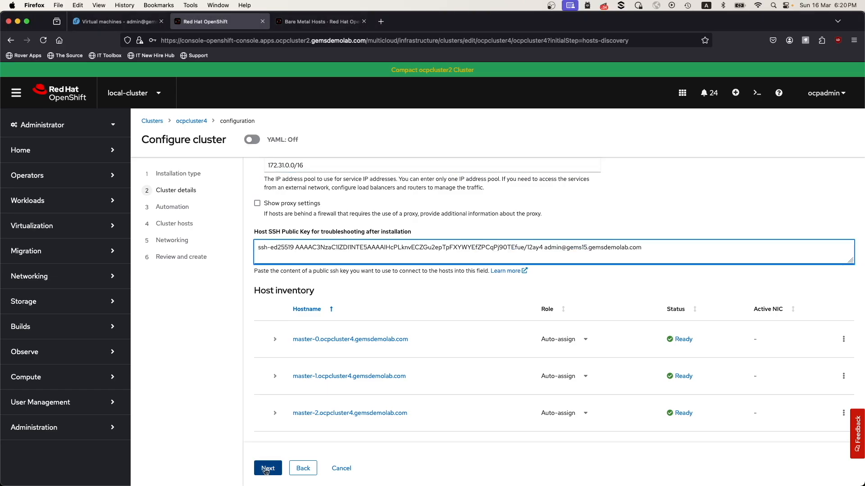
pyautogui.click(268, 469)
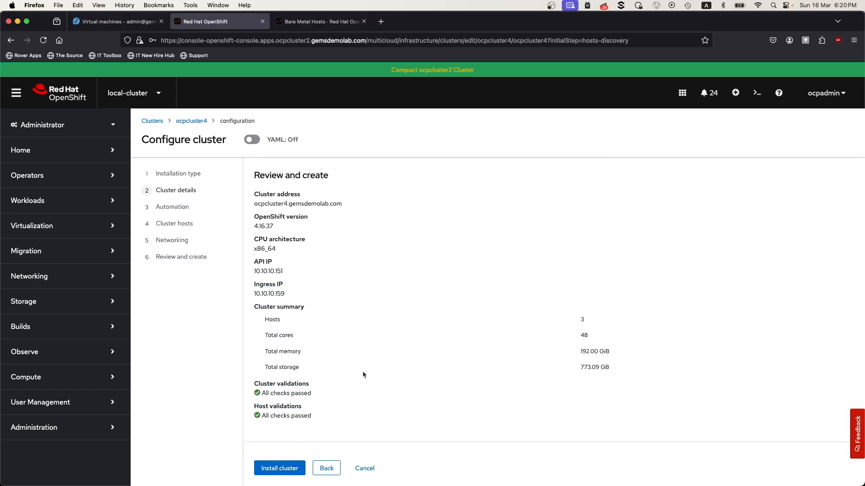
pyautogui.click(290, 472)
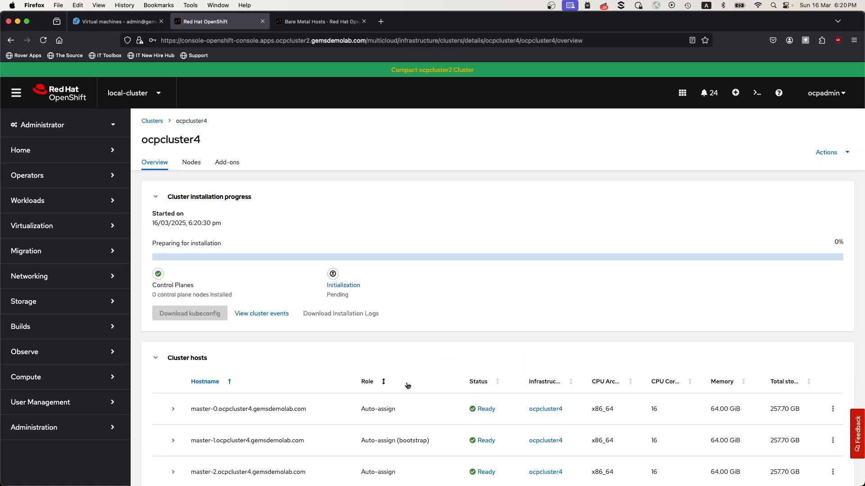
# Check ocpcluster4's installation progress and cluster hosts, and read through its cluster events.
pyautogui.scroll(-3, 407, 386)
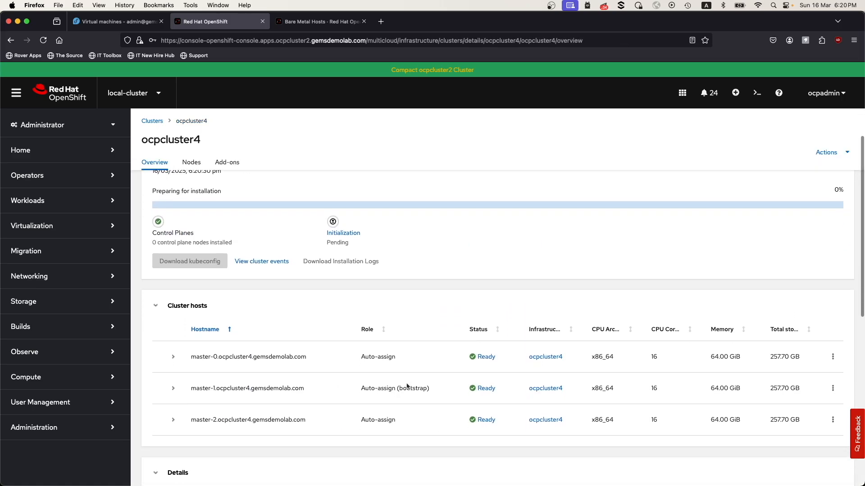
pyautogui.scroll(2, 406, 386)
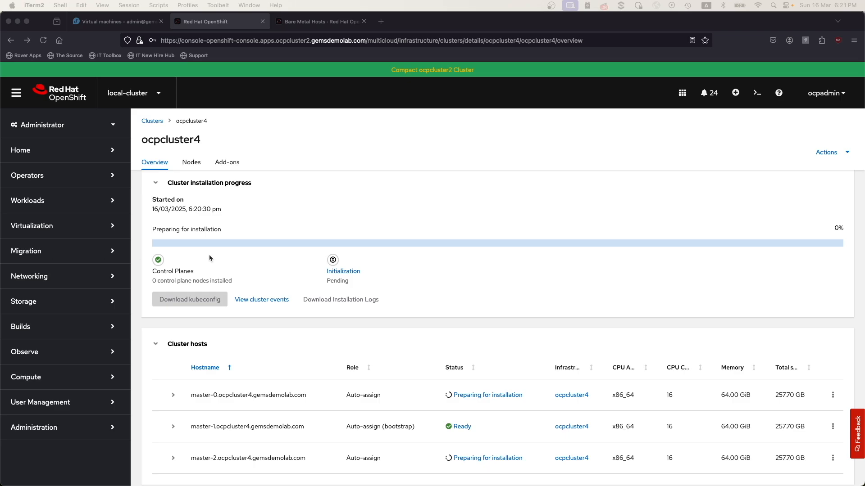
pyautogui.click(268, 300)
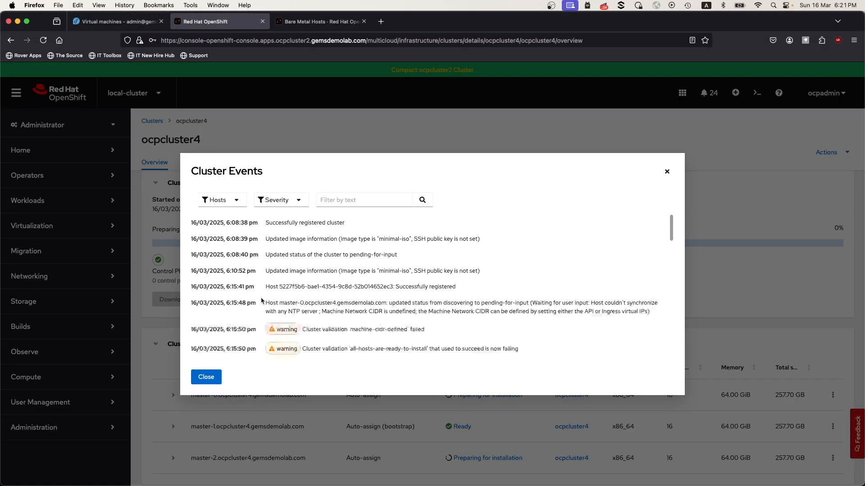
pyautogui.scroll(-2, 489, 302)
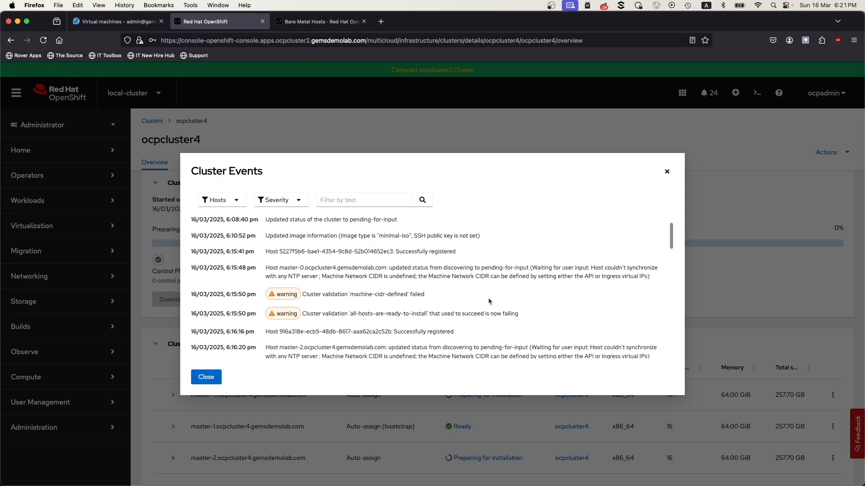
pyautogui.scroll(3, 488, 301)
pyautogui.scroll(-5, 489, 301)
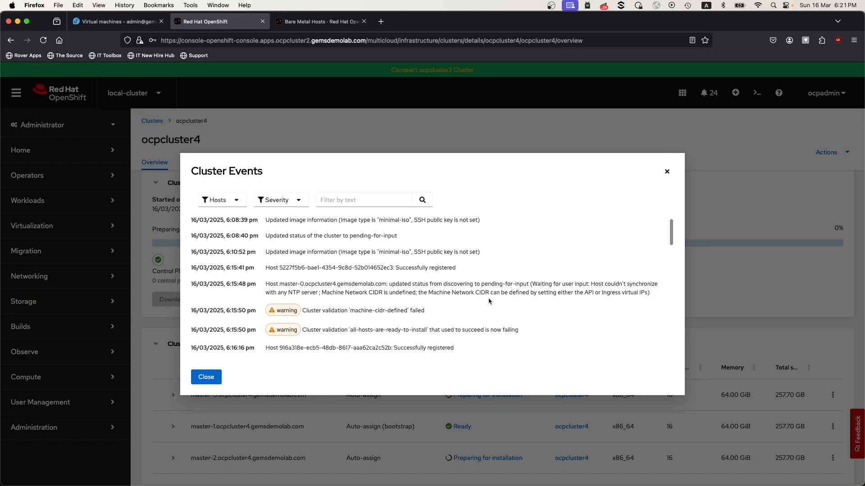
pyautogui.scroll(-10, 489, 302)
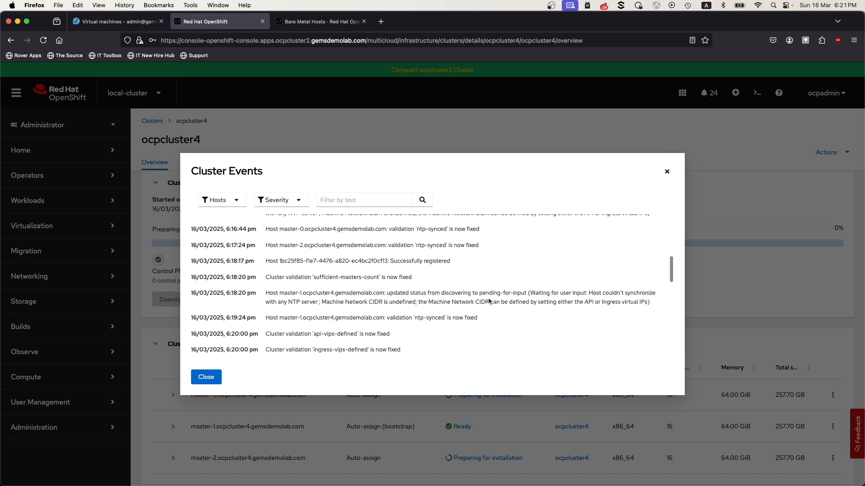
pyautogui.scroll(-6, 488, 302)
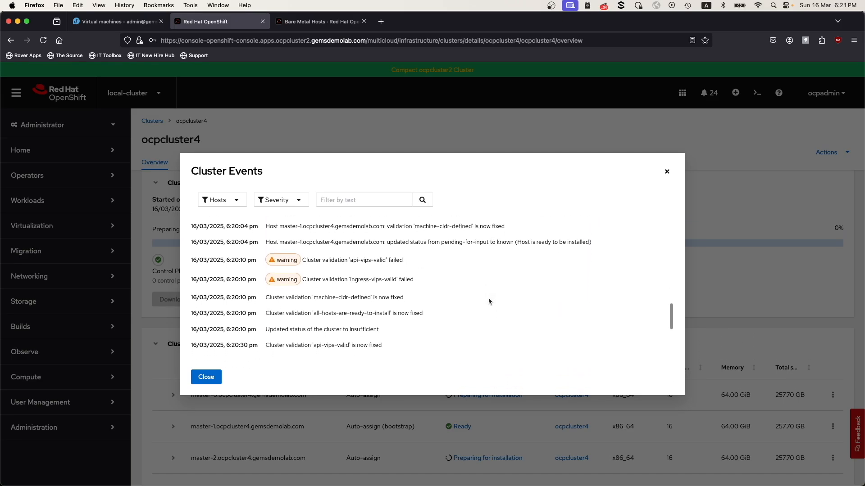
pyautogui.scroll(-2, 488, 301)
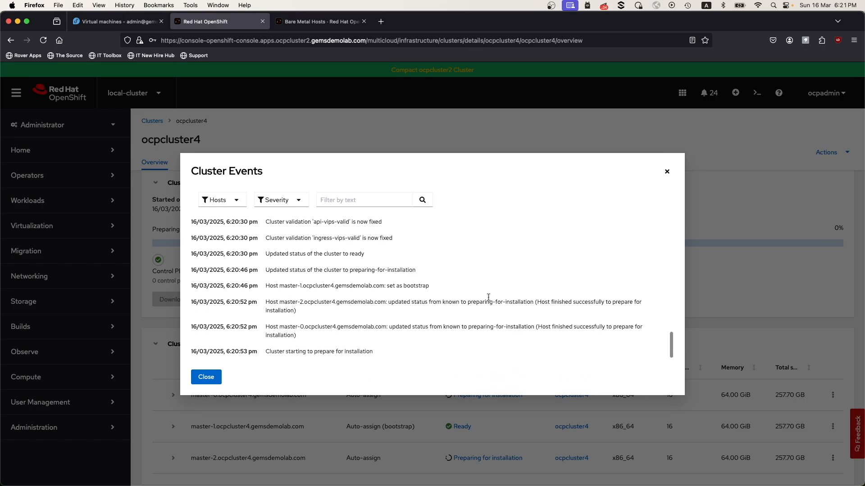
pyautogui.click(206, 381)
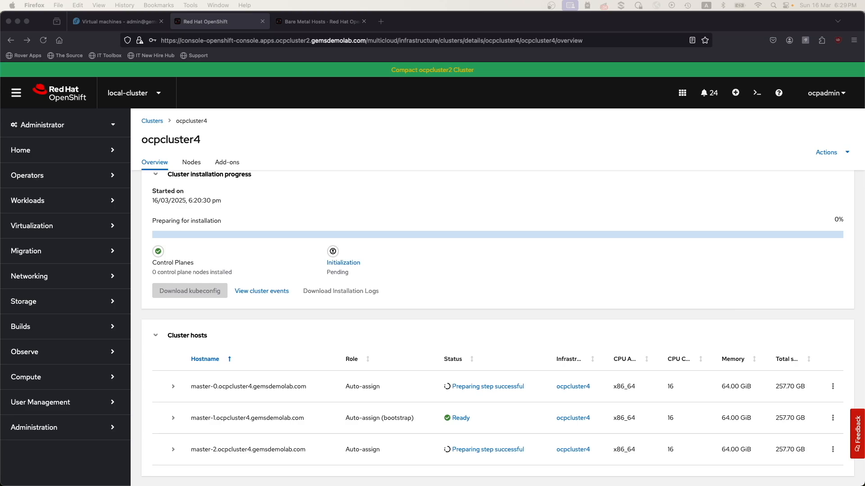
# Read back and forth through ocpcluster4's cluster events covering the hosts' preparation for installation and their image downloads.
pyautogui.click(273, 293)
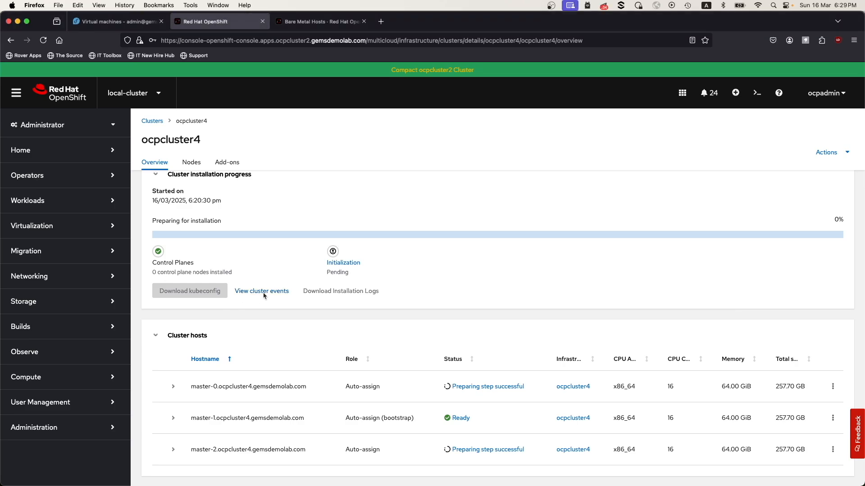
pyautogui.scroll(-15, 492, 297)
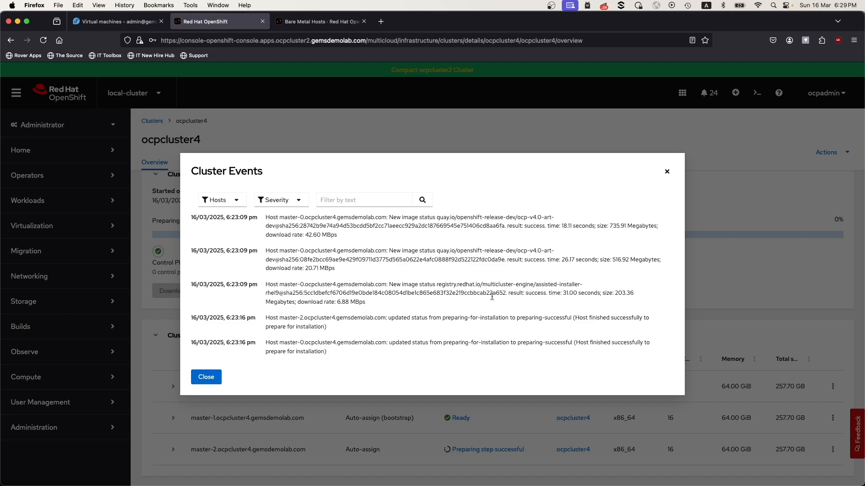
pyautogui.scroll(5, 491, 297)
pyautogui.scroll(5, 492, 296)
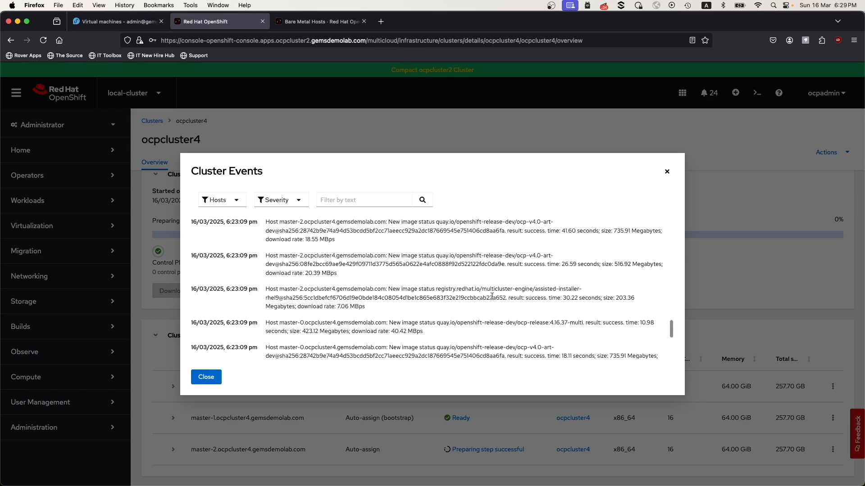
pyautogui.scroll(5, 491, 295)
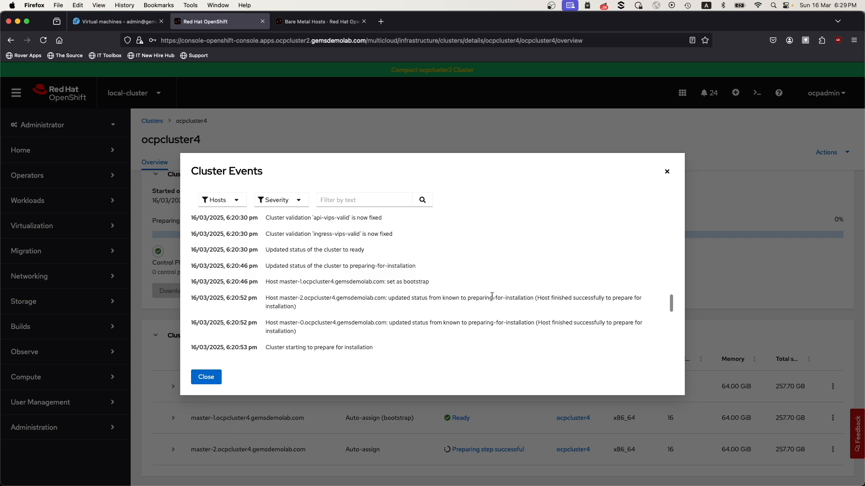
pyautogui.scroll(-3, 492, 295)
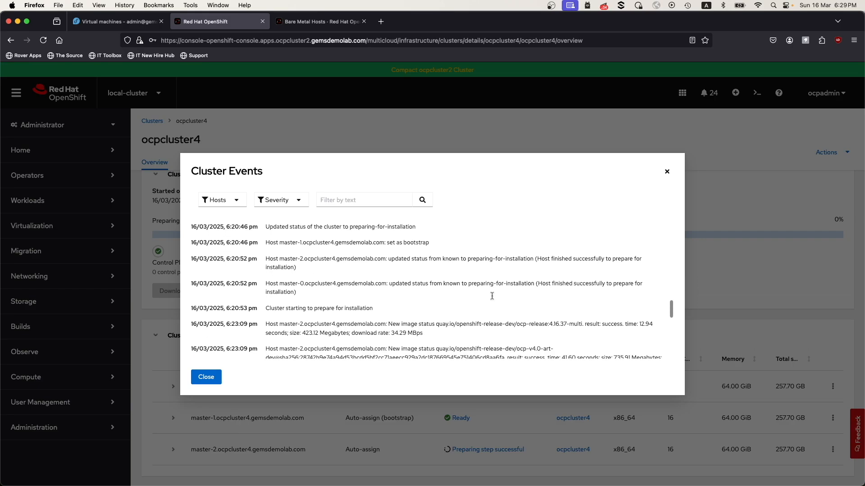
pyautogui.scroll(-8, 492, 300)
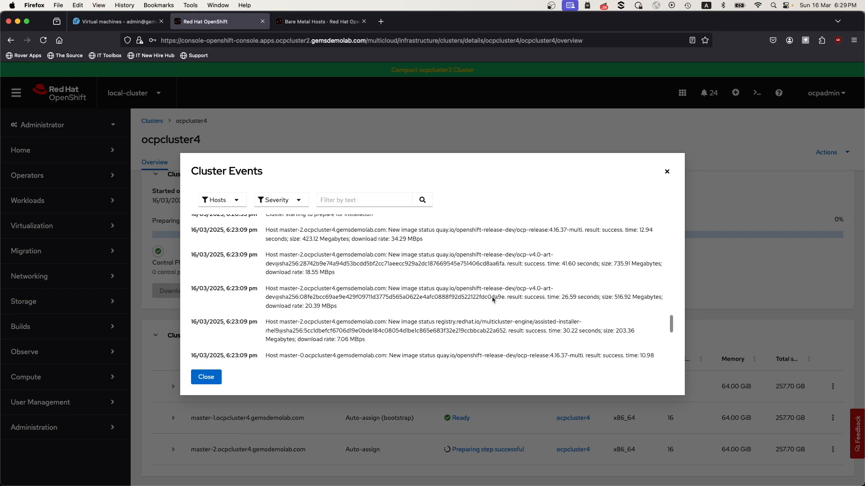
pyautogui.scroll(-5, 492, 296)
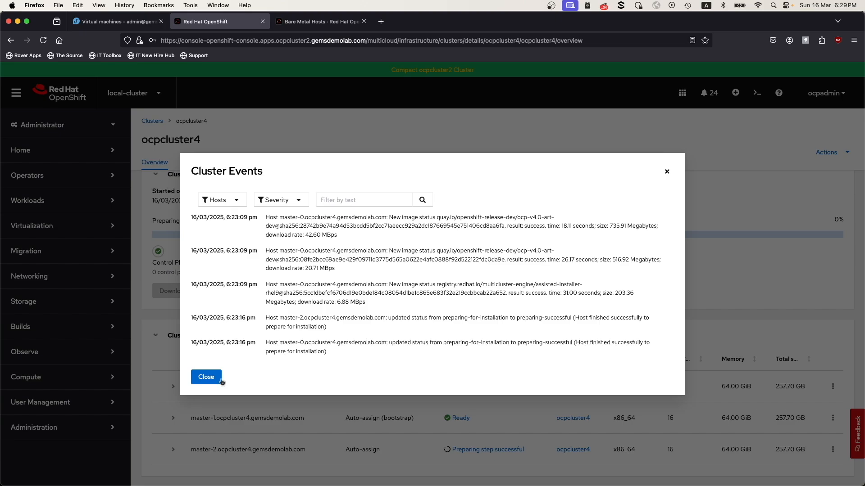
pyautogui.click(212, 379)
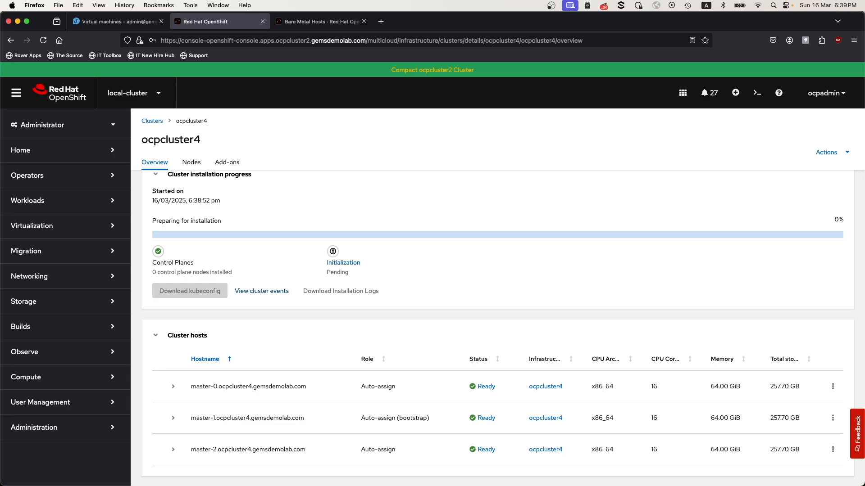
# Recheck ocpcluster4's cluster events from the first entry through to the newest ones.
pyautogui.click(262, 292)
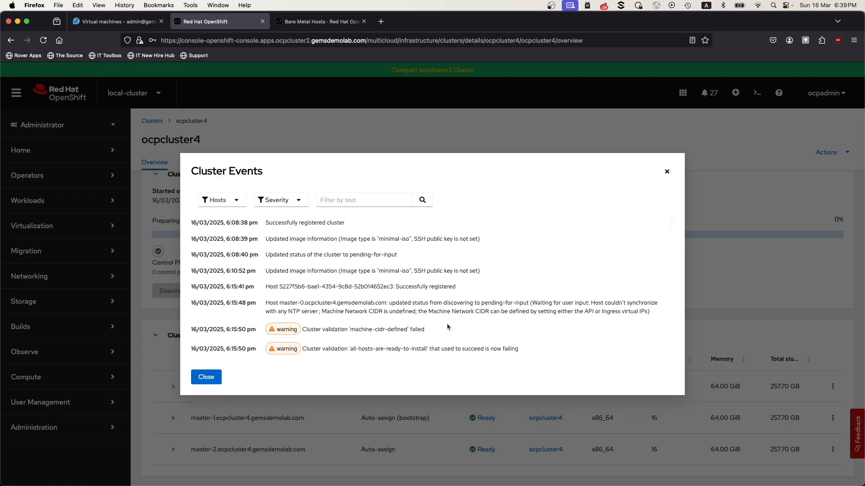
pyautogui.scroll(-15, 447, 327)
pyautogui.scroll(-10, 447, 324)
pyautogui.scroll(-3, 448, 327)
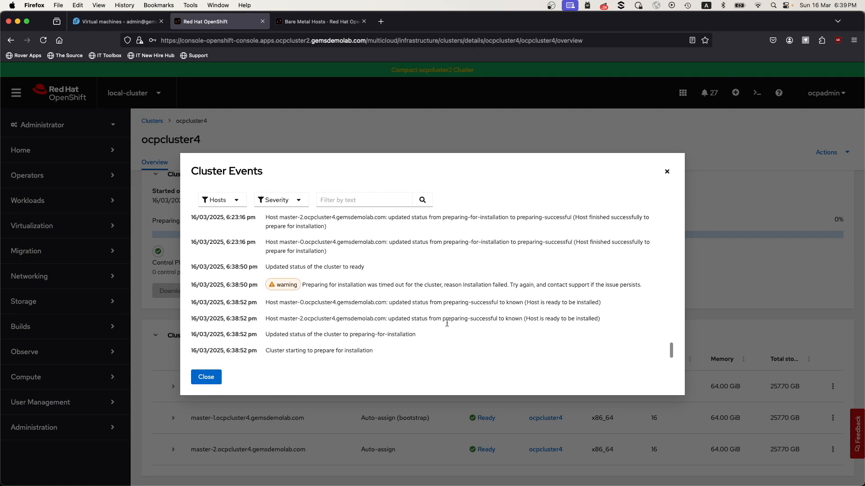
pyautogui.click(206, 378)
# Examine ocpcluster4's cluster hosts, cluster details and installation progress on its overview page.
pyautogui.scroll(-5, 434, 391)
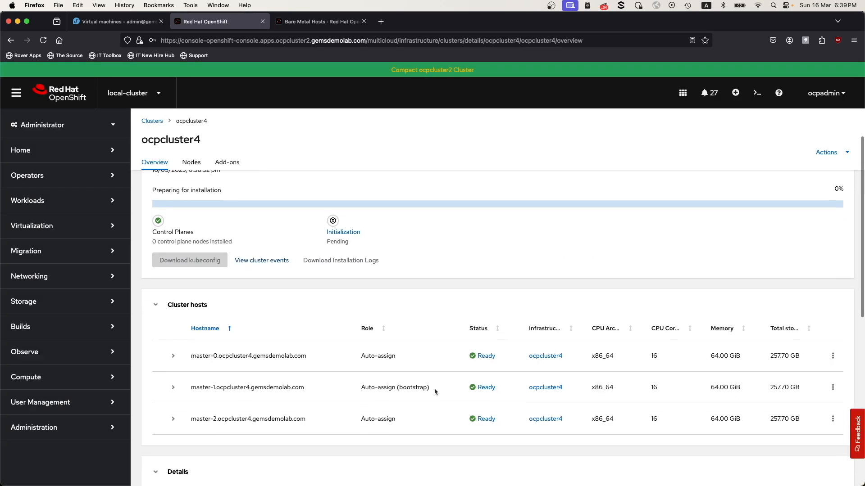
pyautogui.scroll(-5, 434, 392)
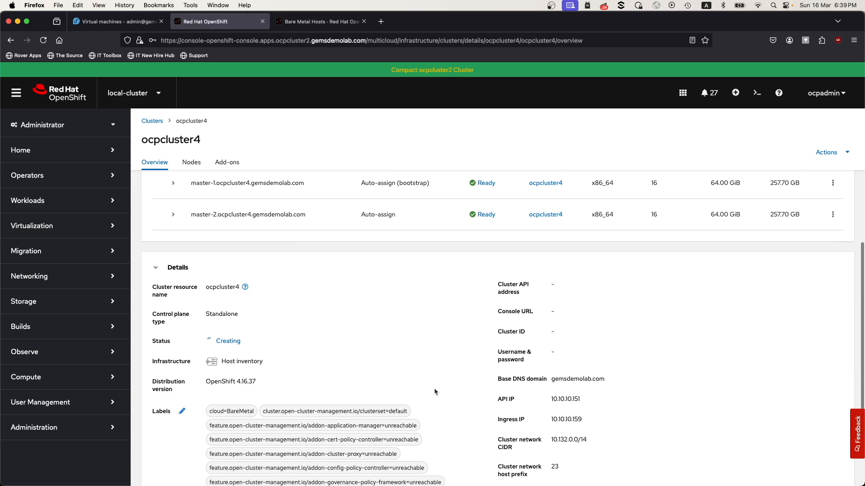
pyautogui.scroll(-1, 435, 392)
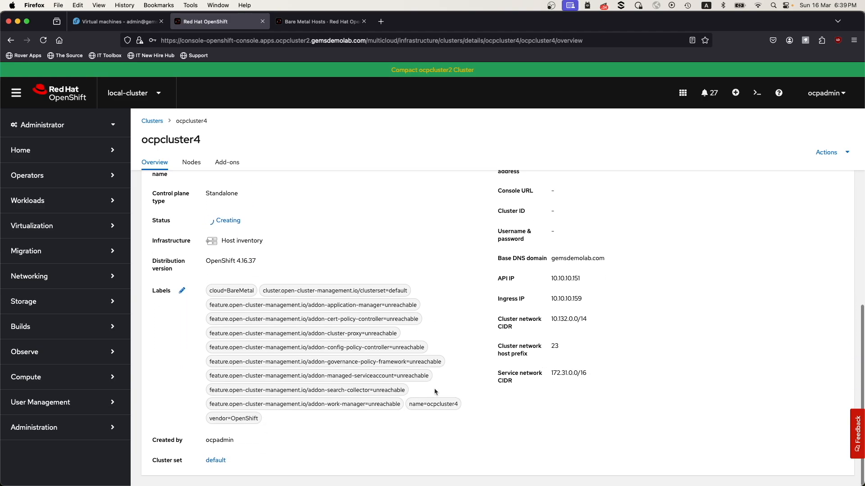
pyautogui.scroll(2, 435, 392)
pyautogui.scroll(8, 435, 392)
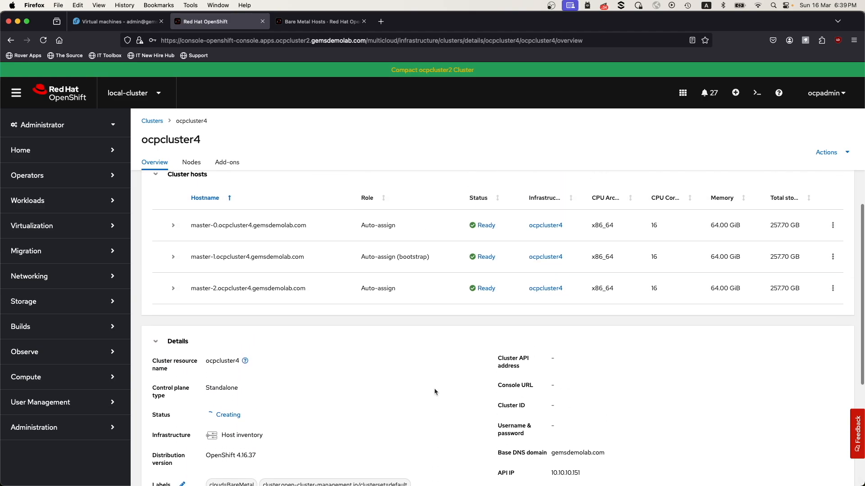
pyautogui.scroll(3, 435, 391)
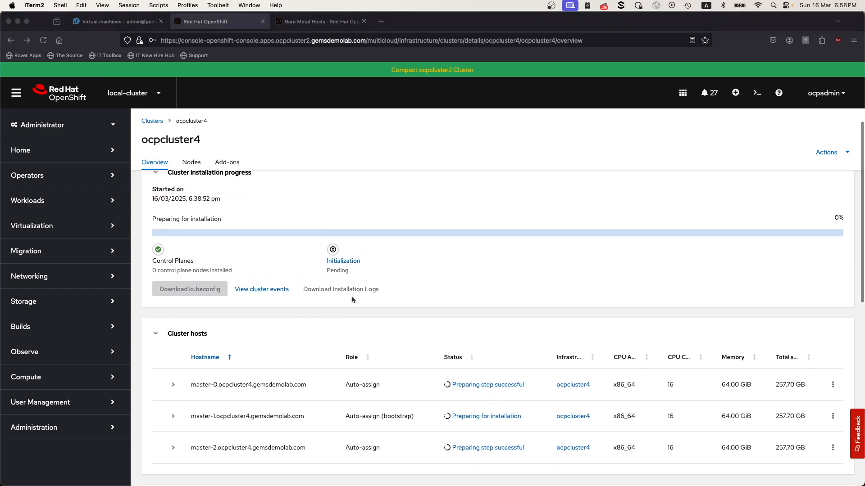
pyautogui.scroll(1, 353, 300)
pyautogui.scroll(-1, 353, 300)
pyautogui.scroll(-1, 353, 300)
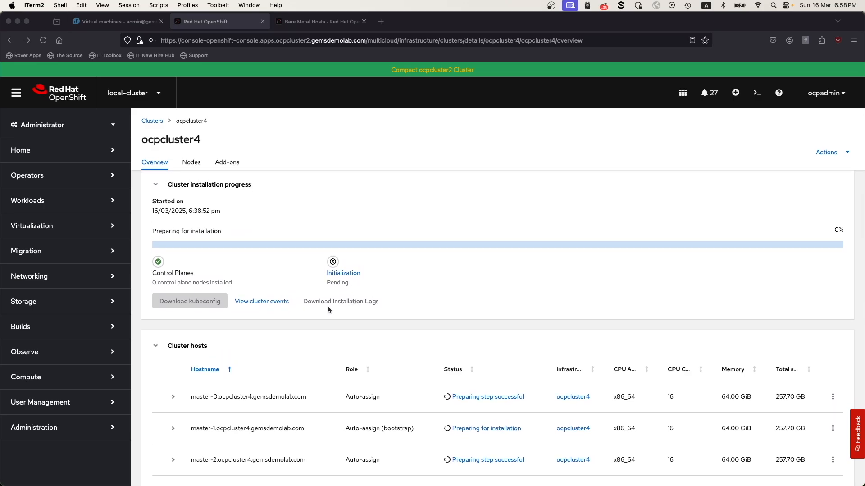
# Check the latest cluster events for the preparation status of the three master hosts.
pyautogui.click(266, 304)
pyautogui.scroll(-15, 483, 314)
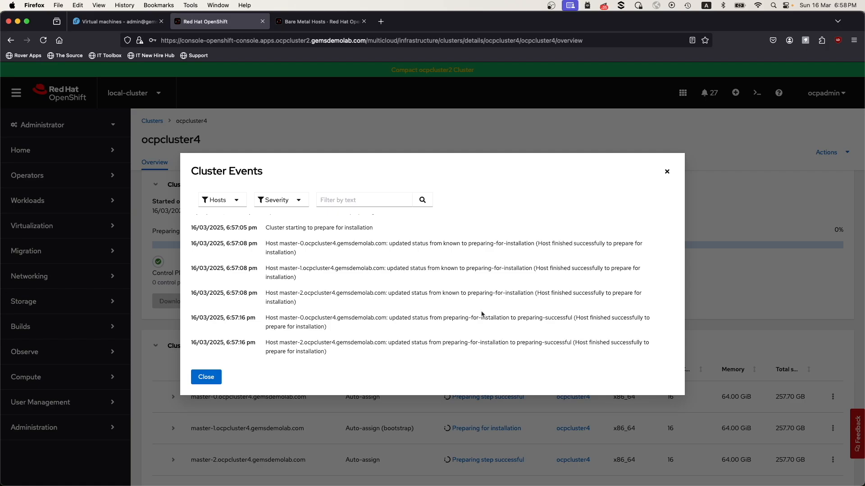
pyautogui.scroll(2, 482, 314)
pyautogui.scroll(-2, 482, 315)
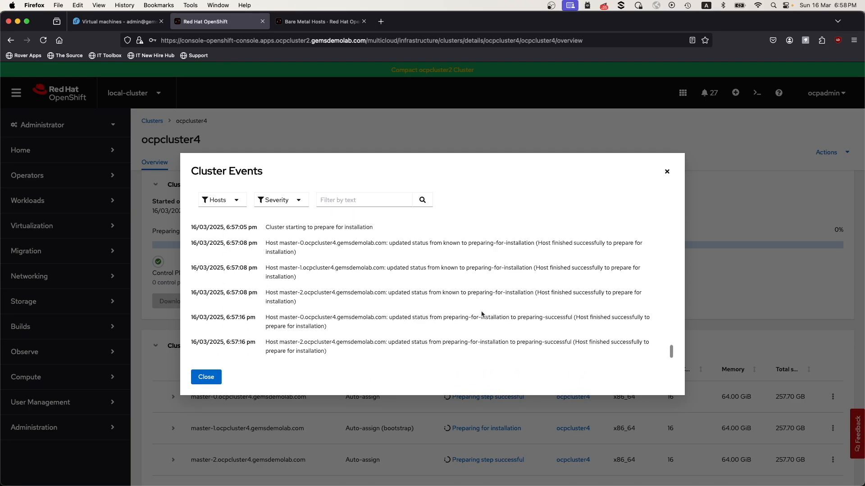
pyautogui.click(207, 377)
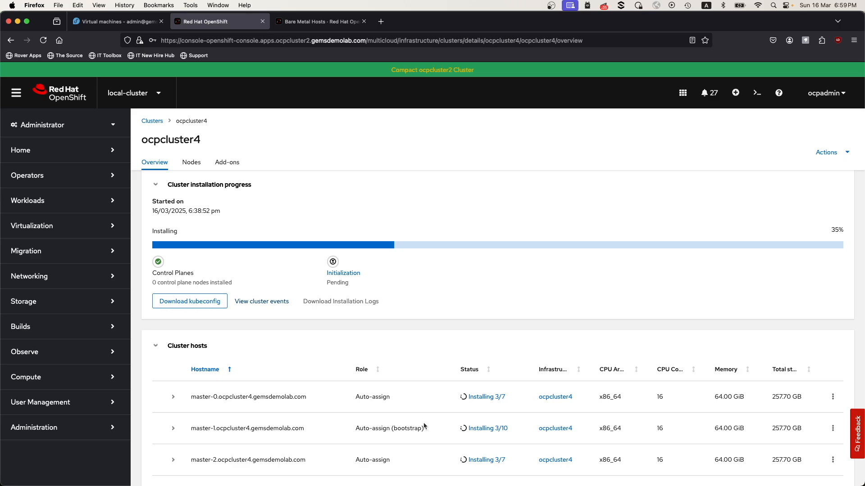
# Read through the full cluster events list to the most recent installation-stage entries for the hosts.
pyautogui.click(276, 303)
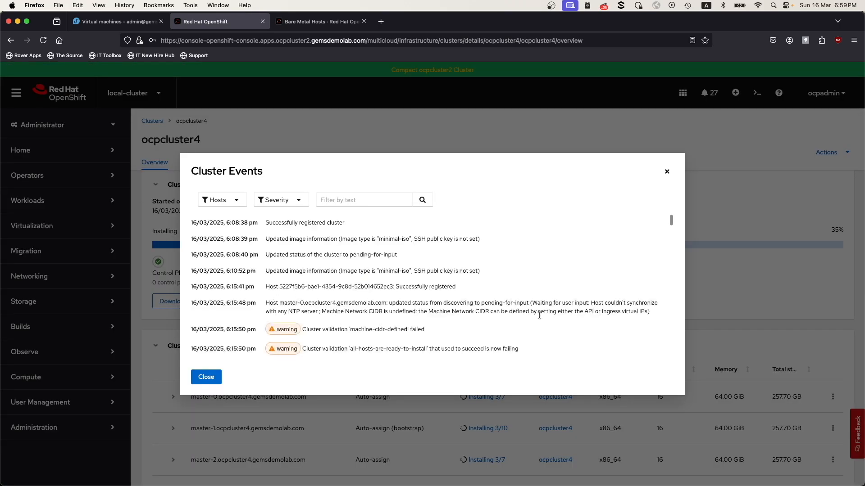
pyautogui.scroll(-10, 540, 318)
pyautogui.scroll(-10, 546, 322)
pyautogui.scroll(-8, 546, 321)
pyautogui.scroll(-8, 545, 321)
pyautogui.scroll(-8, 545, 321)
pyautogui.scroll(-4, 546, 321)
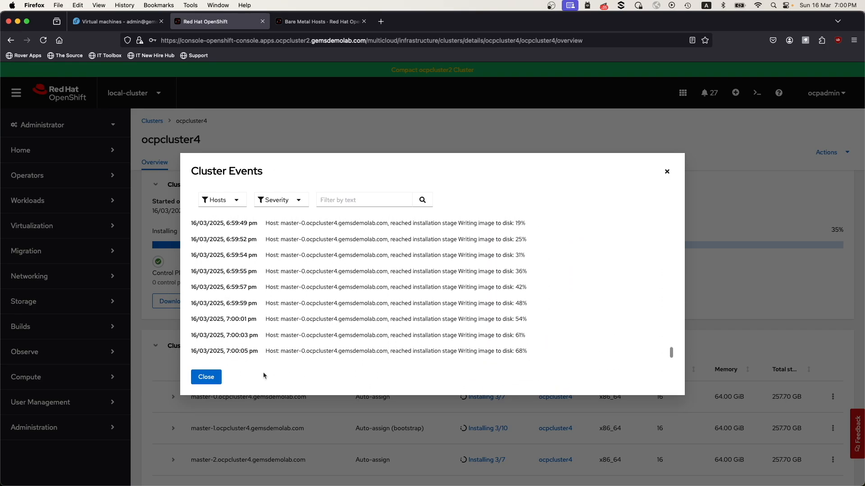
pyautogui.click(206, 377)
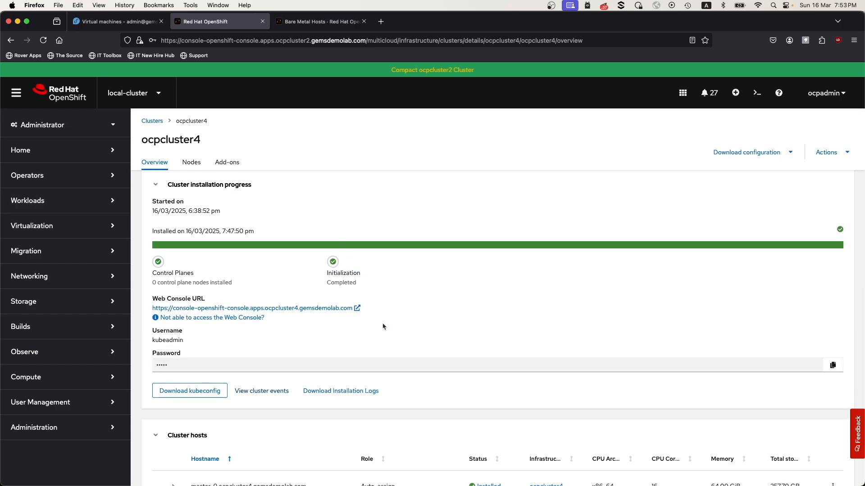
# Review the cluster installation results and open ocpcluster4's web console URL, accepting the certificate risk for the console and OAuth sites.
pyautogui.scroll(-4, 399, 360)
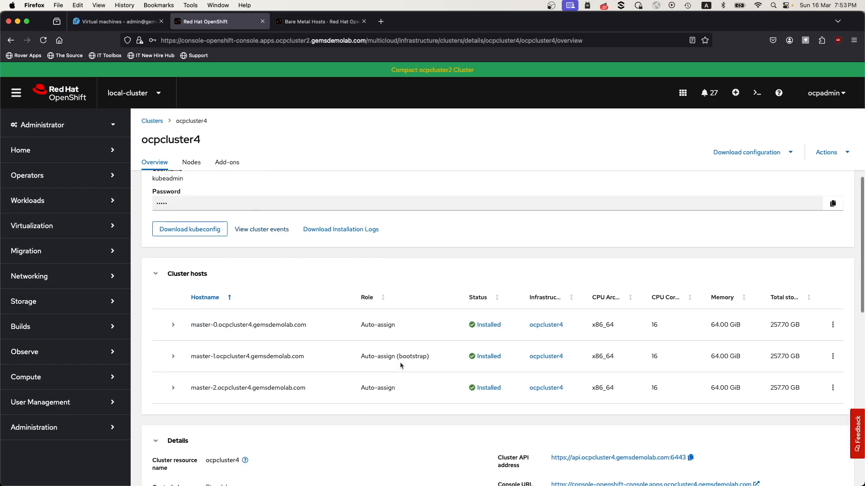
pyautogui.scroll(-3, 400, 365)
pyautogui.scroll(7, 400, 366)
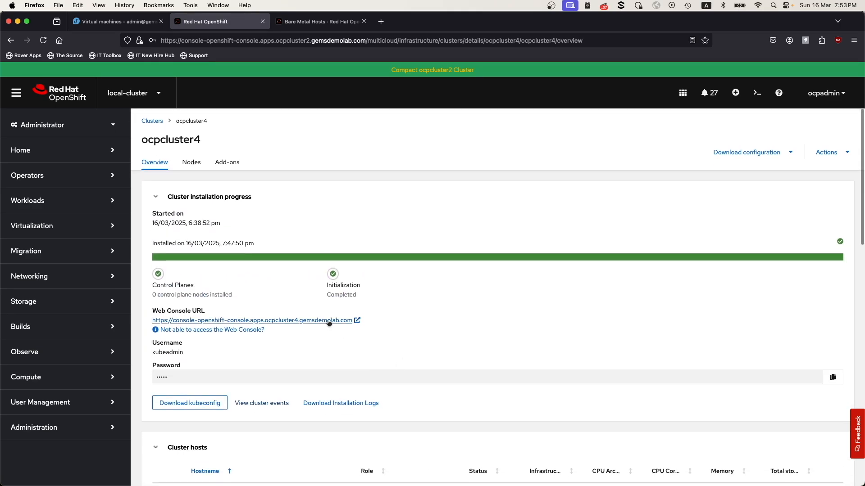
pyautogui.click(328, 322)
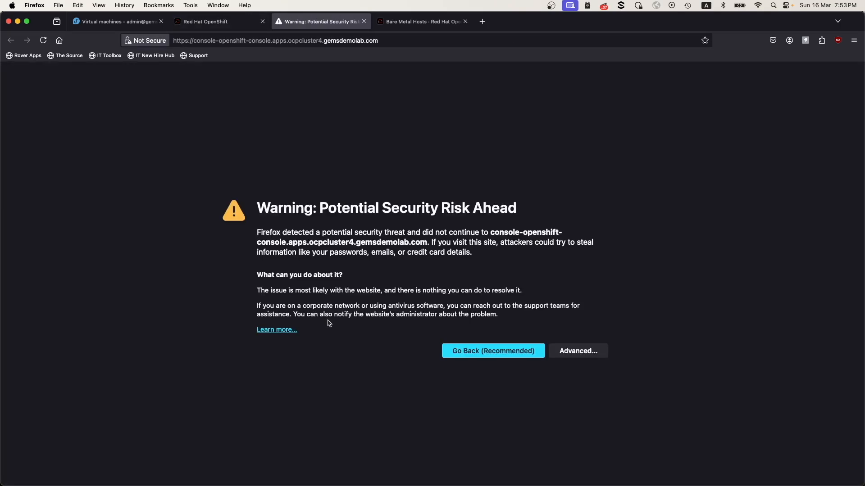
pyautogui.click(578, 351)
pyautogui.click(568, 453)
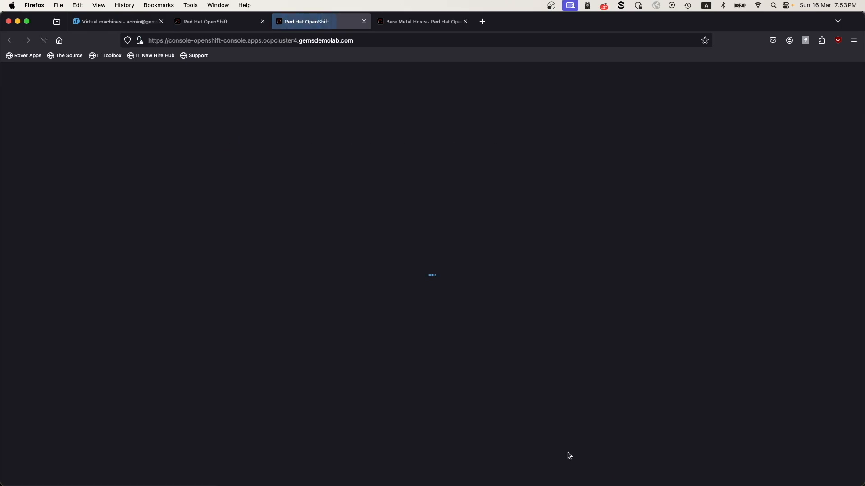
pyautogui.click(563, 354)
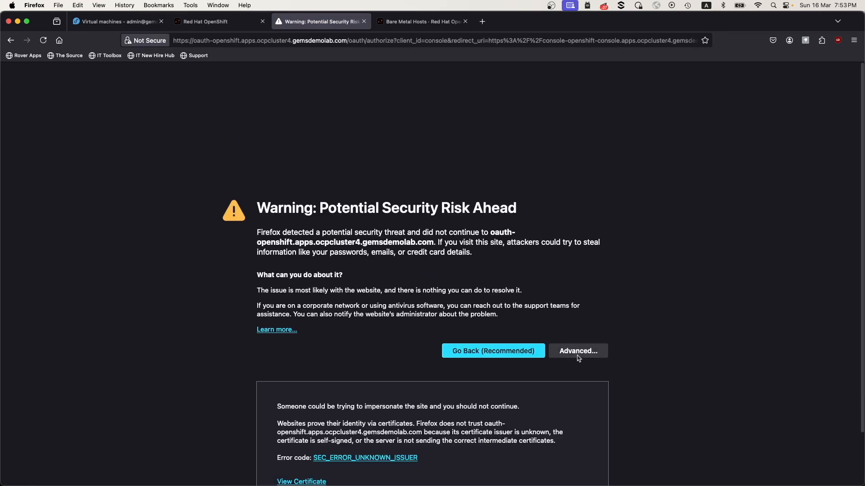
pyautogui.click(561, 458)
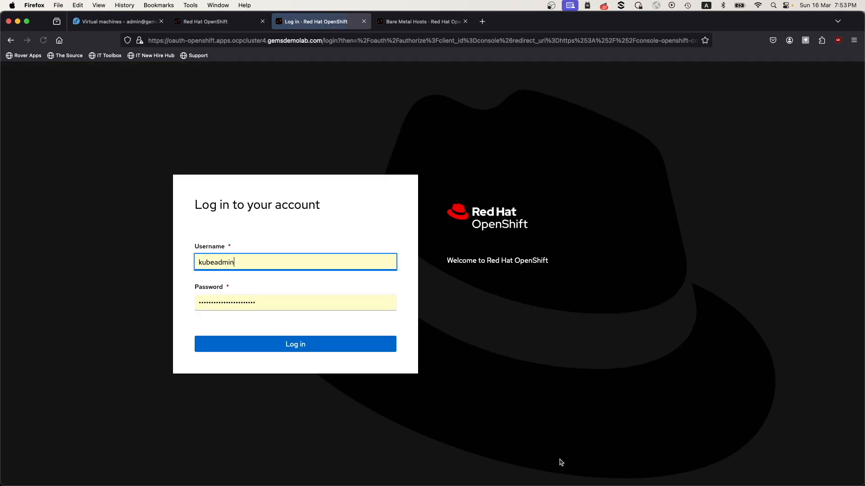
# Log in to ocpcluster4's console as kubeadmin with the password copied from its overview page, and update the browser's saved password.
pyautogui.click(193, 22)
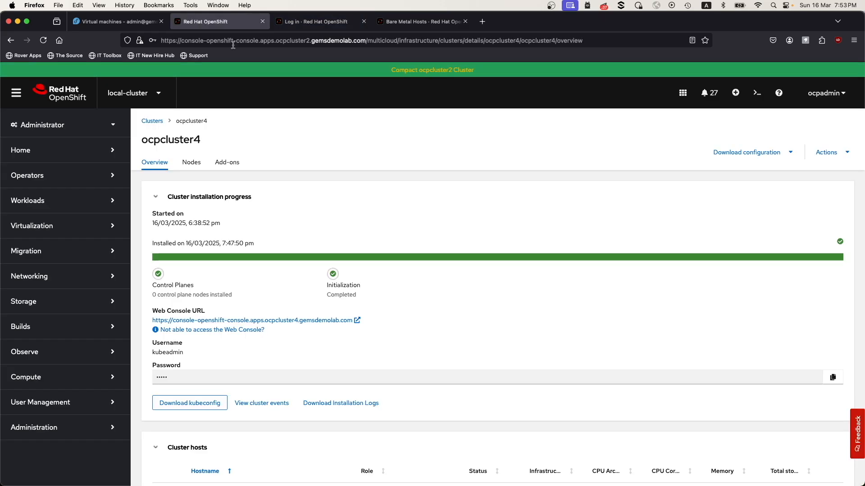
pyautogui.click(833, 377)
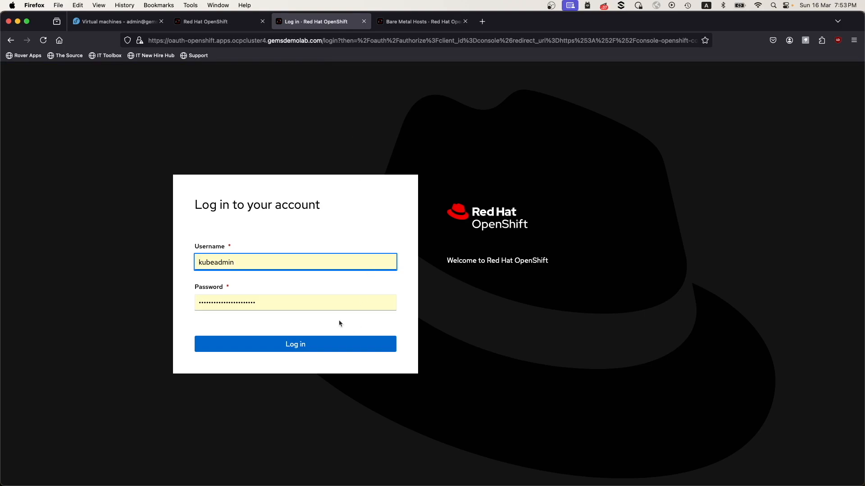
pyautogui.doubleClick(286, 304)
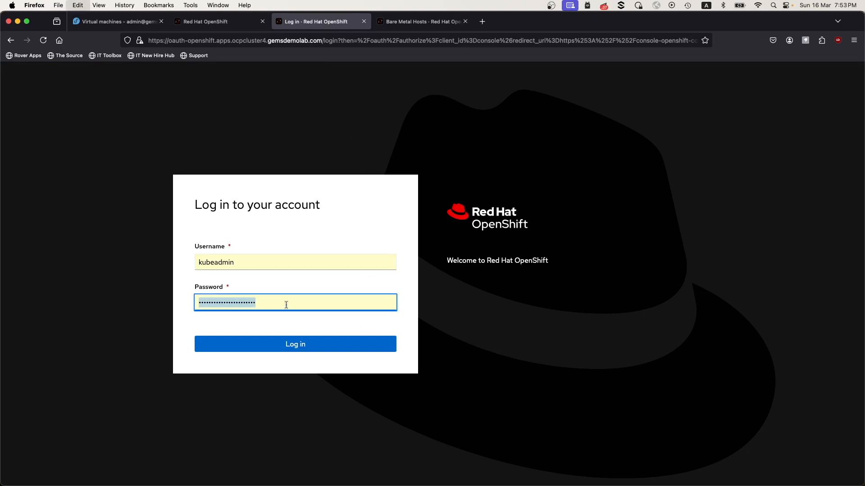
pyautogui.press('super+v')
pyautogui.click(327, 345)
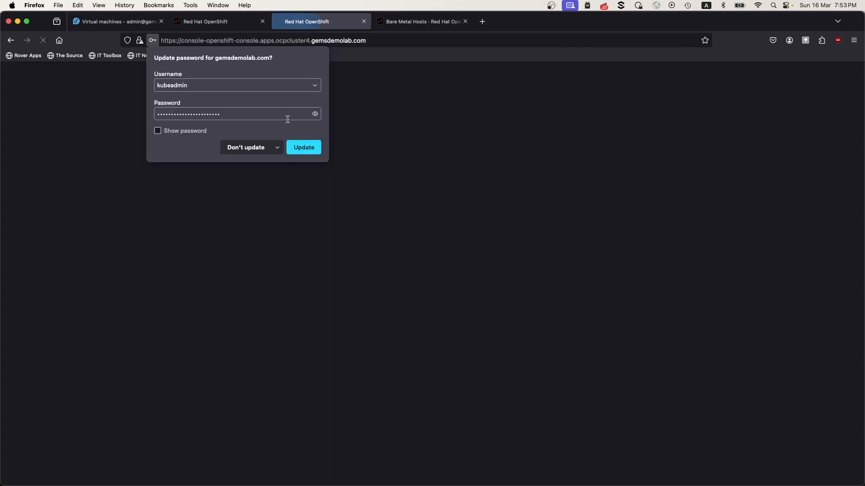
pyautogui.click(299, 147)
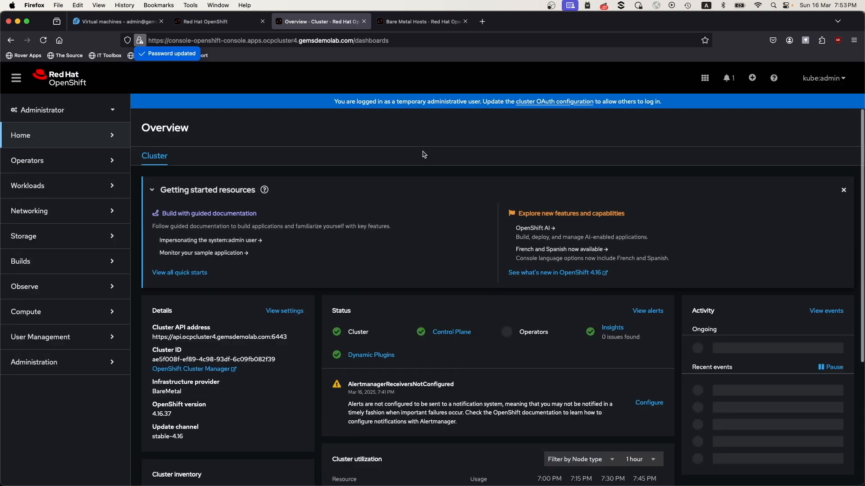
# Set the console theme to Light in the user preferences.
pyautogui.click(819, 84)
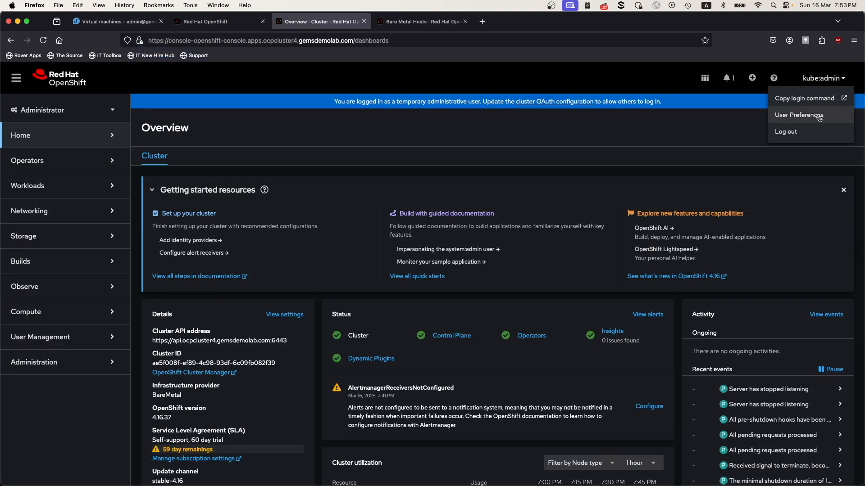
pyautogui.click(817, 116)
pyautogui.click(428, 202)
pyautogui.click(392, 239)
# Return to the Home overview of the new cluster and look through its details, status and inventory.
pyautogui.click(41, 131)
pyautogui.click(40, 156)
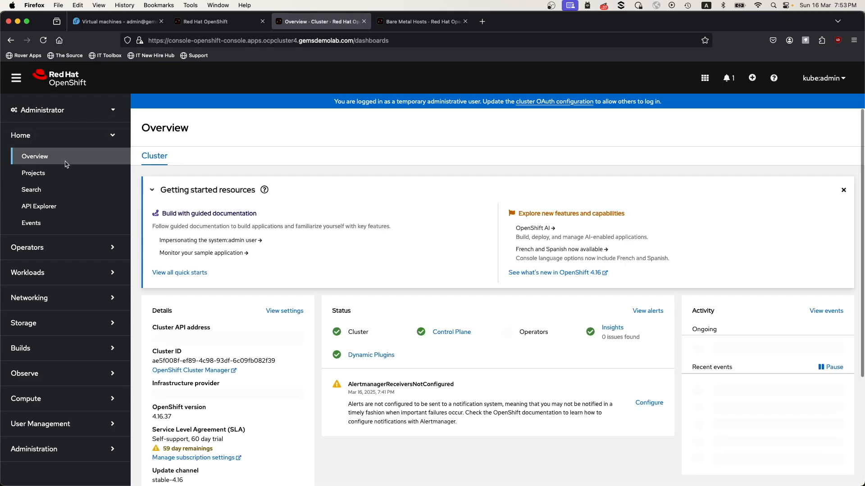
pyautogui.scroll(-3, 323, 305)
pyautogui.moveTo(174, 330); pyautogui.dragTo(141, 330)
pyautogui.click(211, 330)
pyautogui.scroll(3, 211, 332)
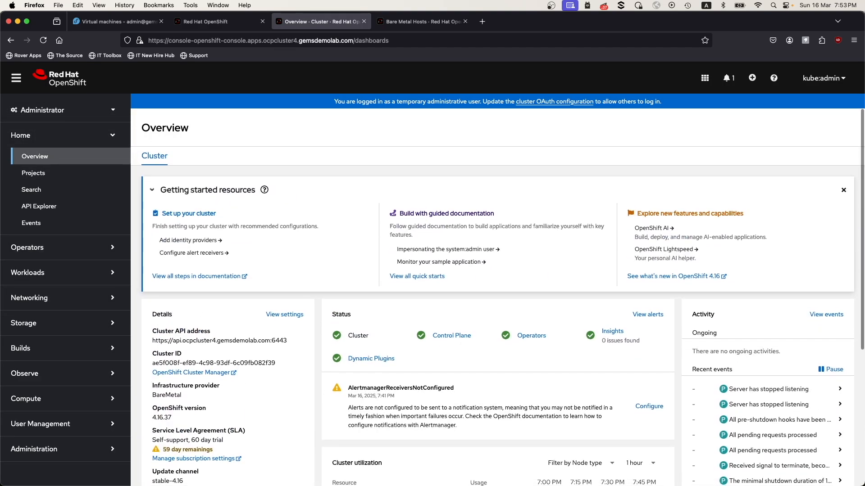